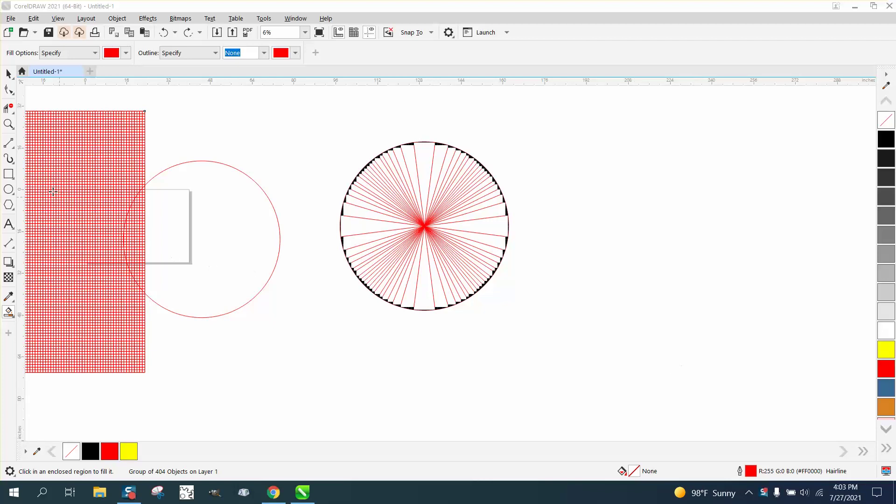
Zoom in on the spoked circle and fill the top, bottom, left and right wedges red
left_click(8, 124)
left_click_drag(332, 136, 609, 335)
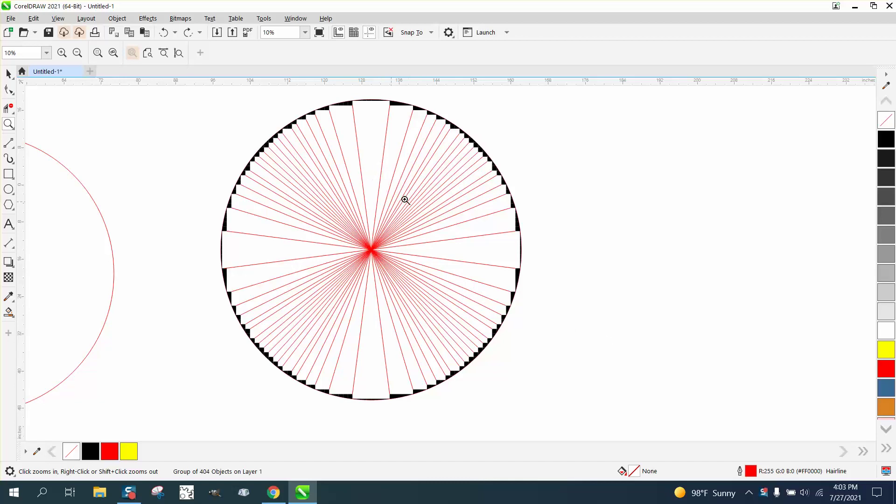
scroll(372, 205, "down", 1)
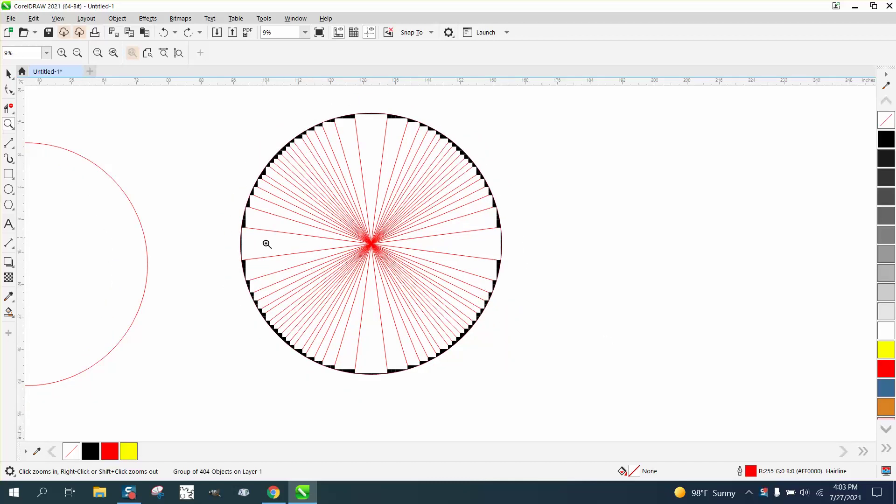
scroll(310, 260, "down", 1)
scroll(364, 244, "down", 2)
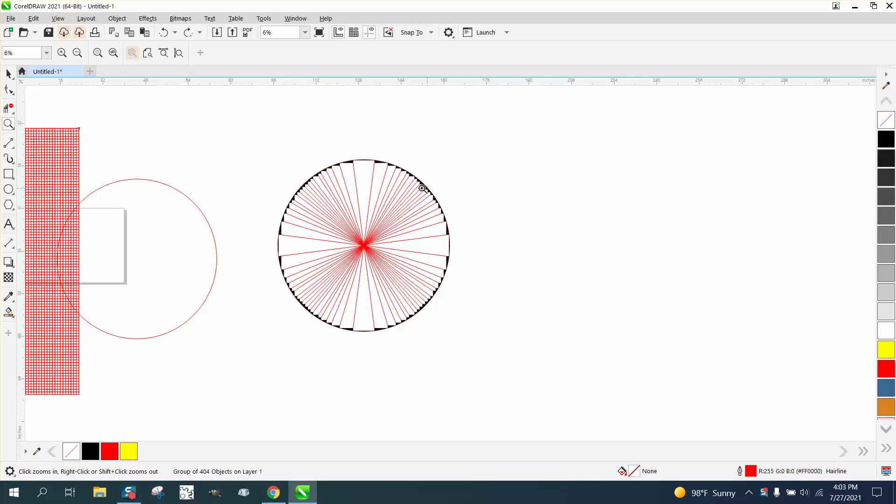
left_click(9, 312)
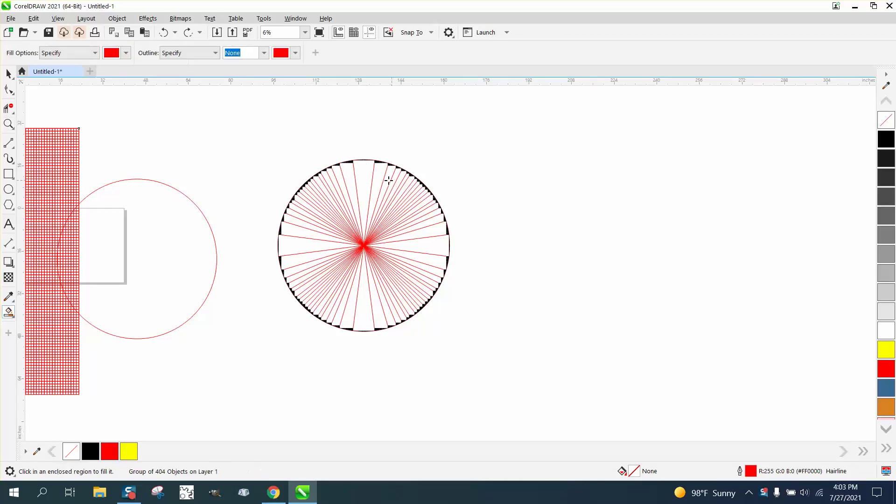
left_click(371, 180)
left_click(362, 286)
left_click(314, 244)
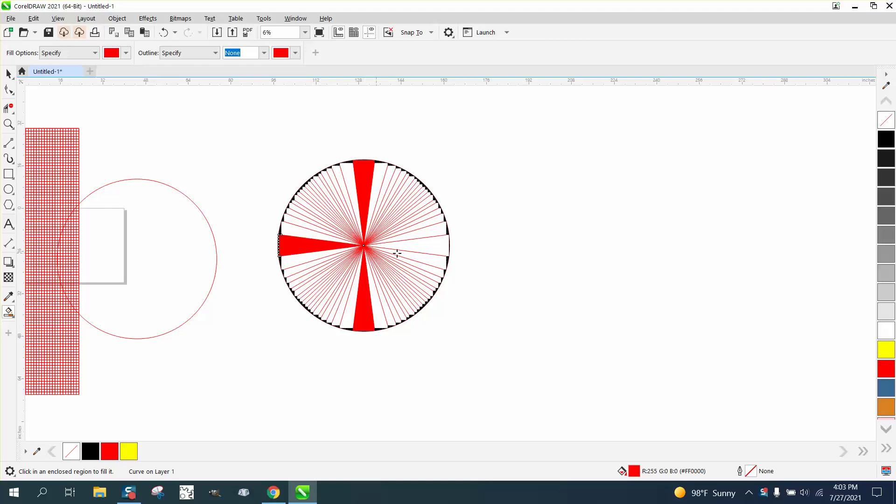
left_click(414, 248)
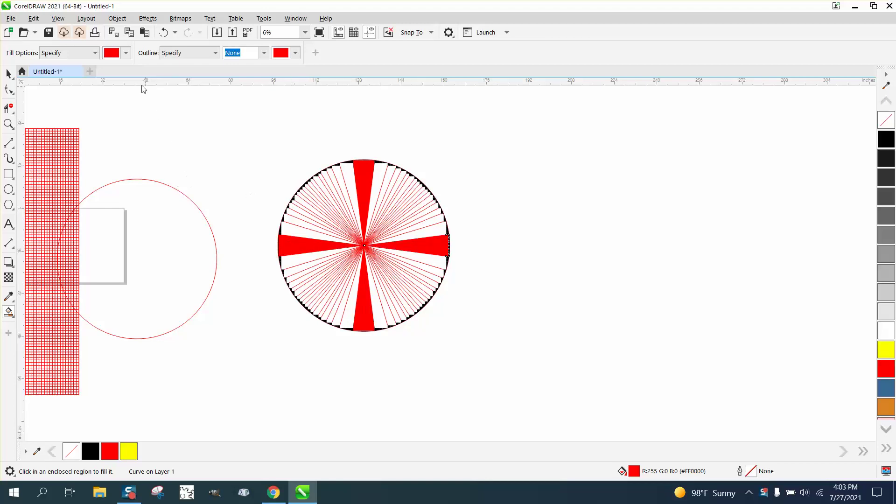
Switch the fill colour to yellow and fill the wedges on both sides of each red wedge
left_click(126, 53)
left_click(158, 123)
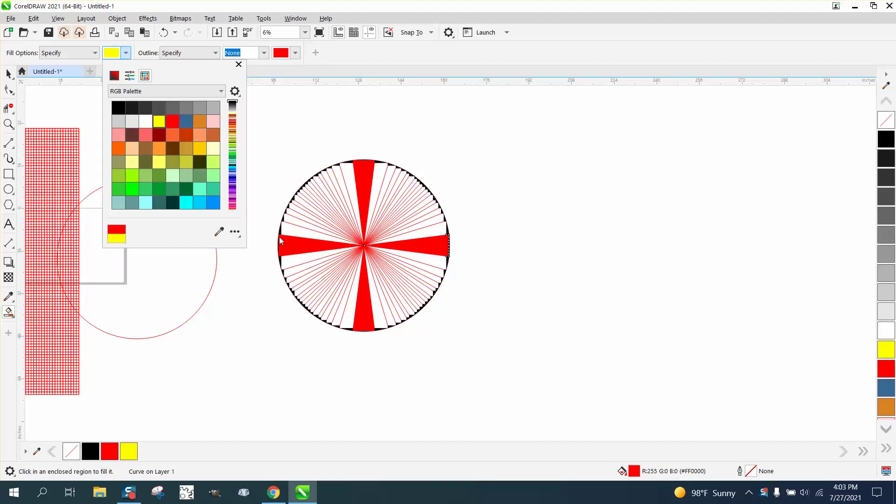
left_click(293, 234)
left_click(293, 234)
left_click(299, 260)
left_click(351, 300)
left_click(376, 306)
left_click(437, 261)
left_click(436, 237)
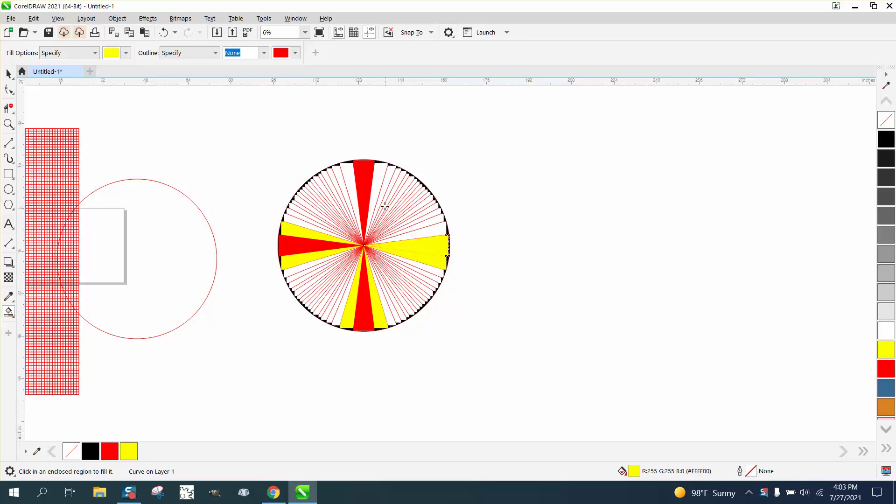
left_click(163, 32)
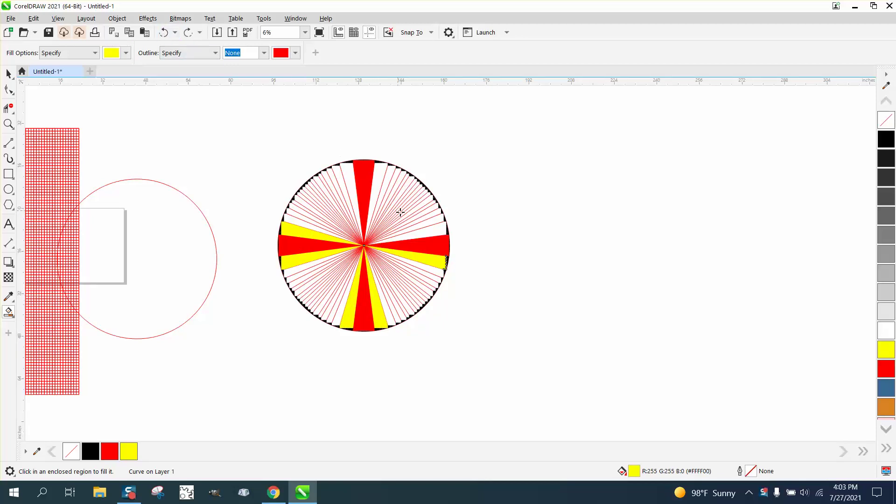
left_click(435, 234)
left_click(379, 177)
left_click(352, 178)
Return to the Pick tool and select the red grid group
scroll(444, 258, "down", 1)
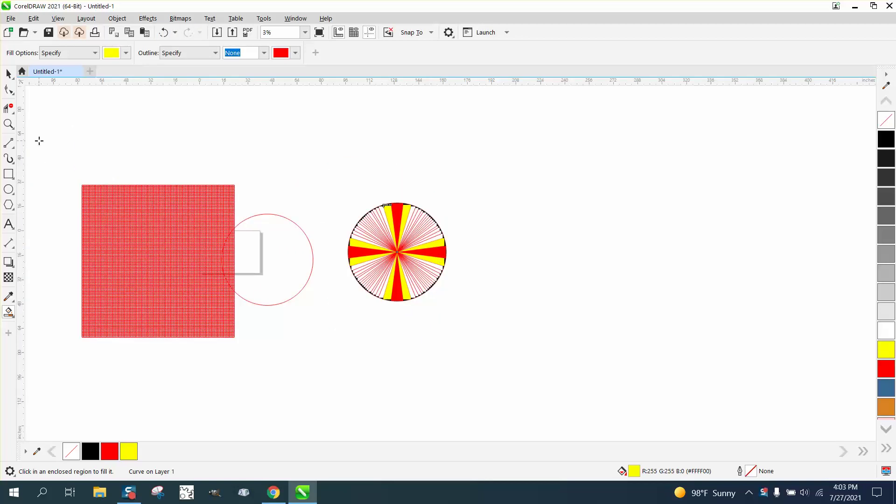
left_click(8, 73)
left_click(192, 223)
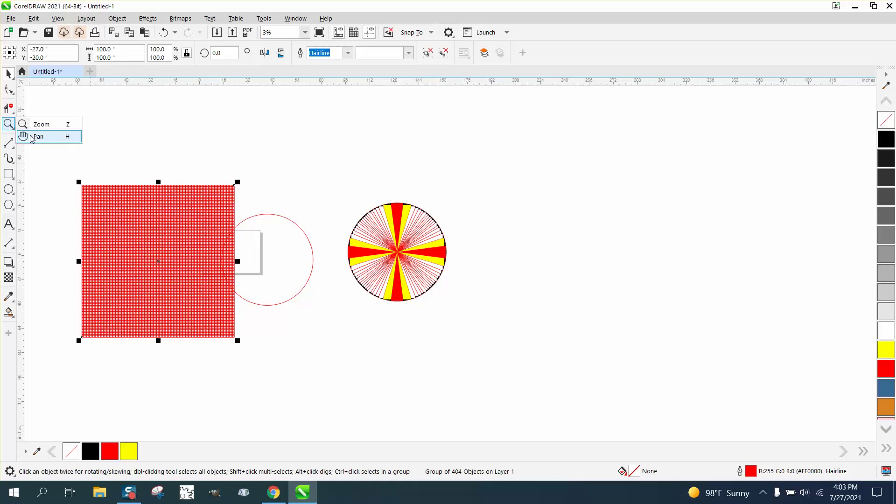
Test-fill the grid's top-left cell yellow, pull that square out above the grid, and delete it
left_click(9, 123)
left_click_drag(78, 183, 125, 200)
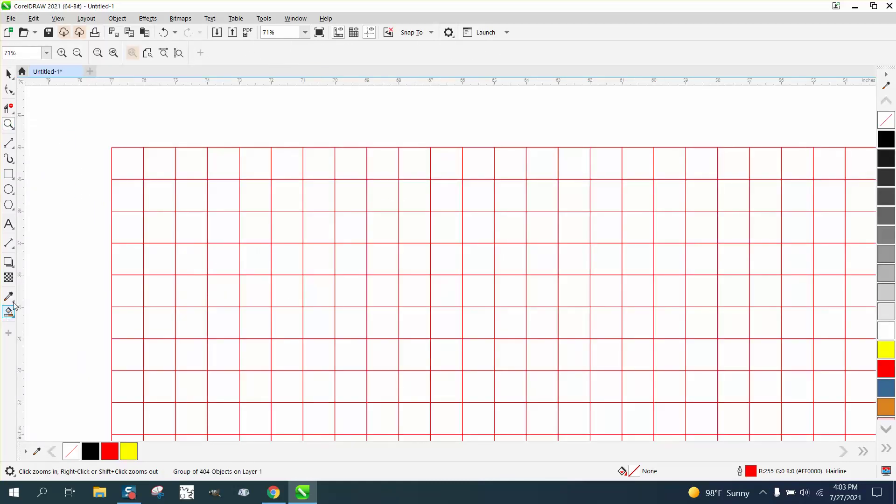
left_click(9, 312)
left_click(124, 161)
left_click(8, 73)
left_click_drag(128, 156, 136, 116)
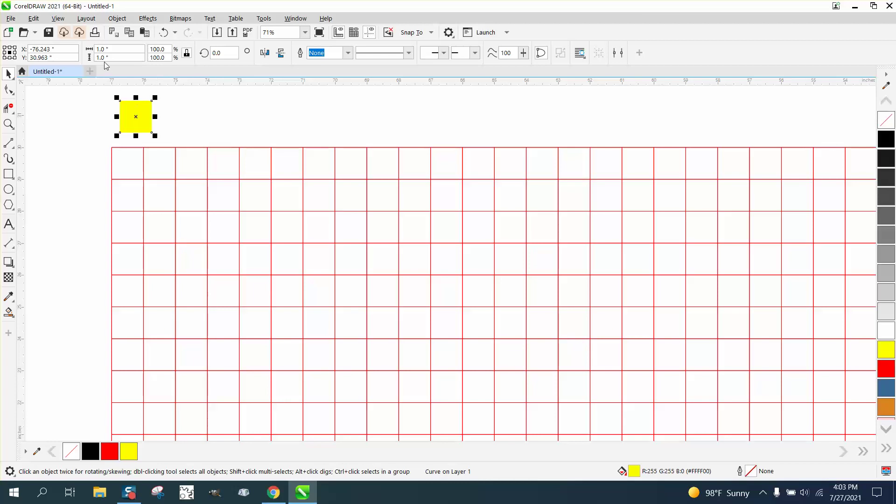
key("Delete")
scroll(136, 145, "down", 2)
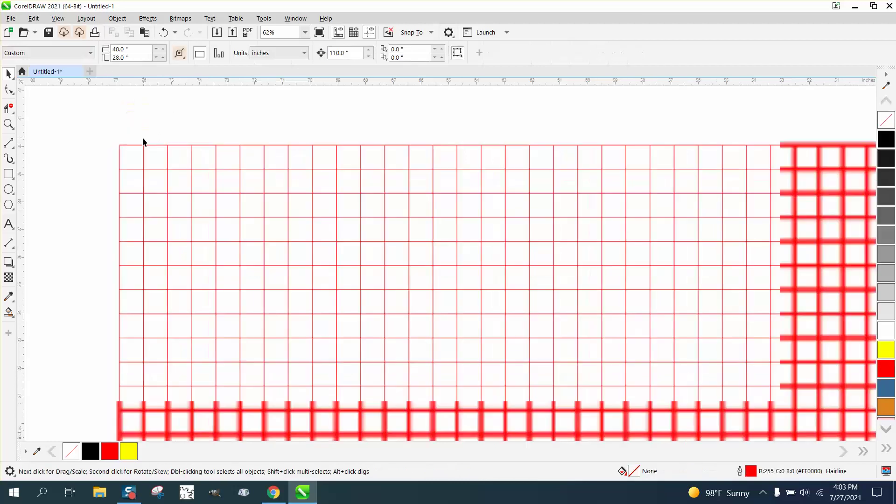
scroll(219, 173, "down", 3)
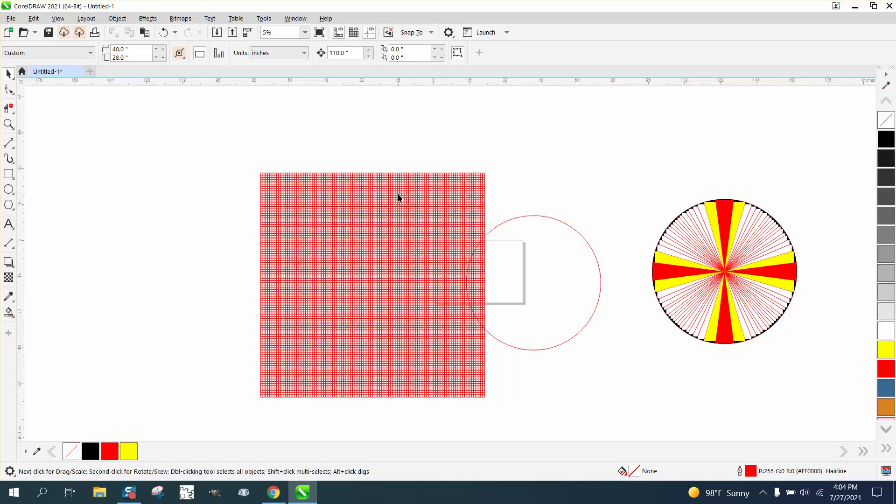
Centre the grid group on the page, then align the red circle's centre to the grid
left_click(446, 217)
key("p")
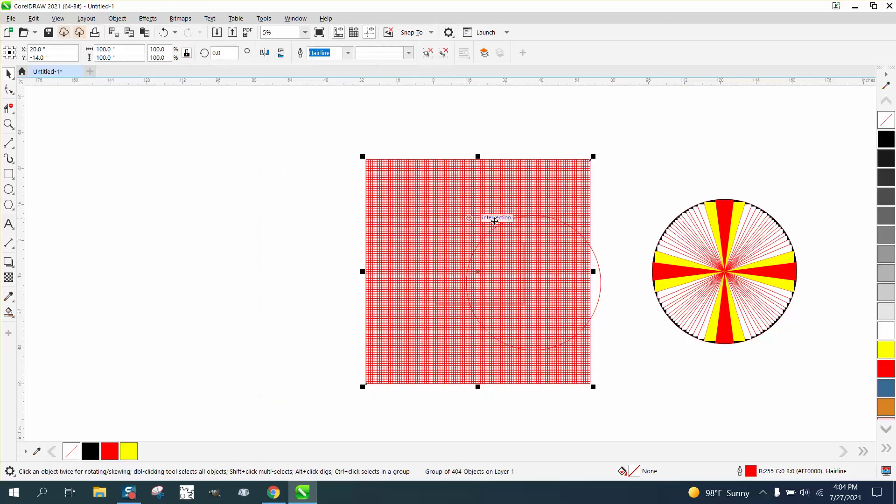
left_click(599, 268)
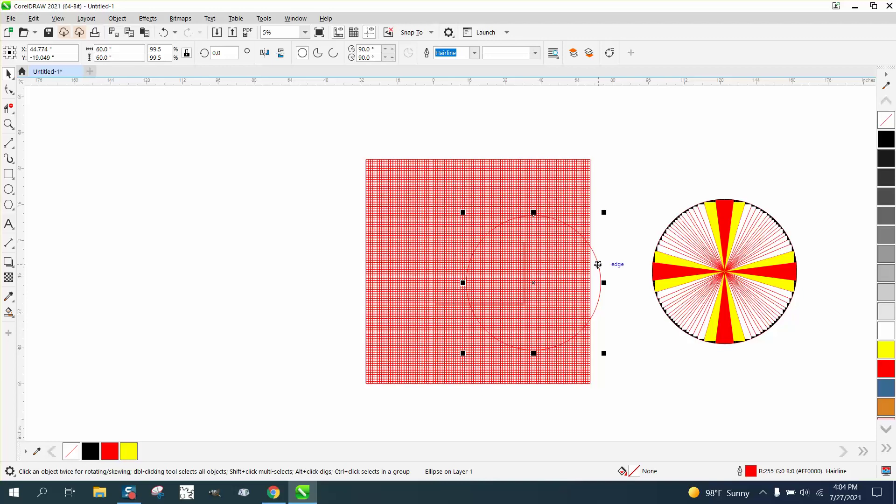
key("Escape")
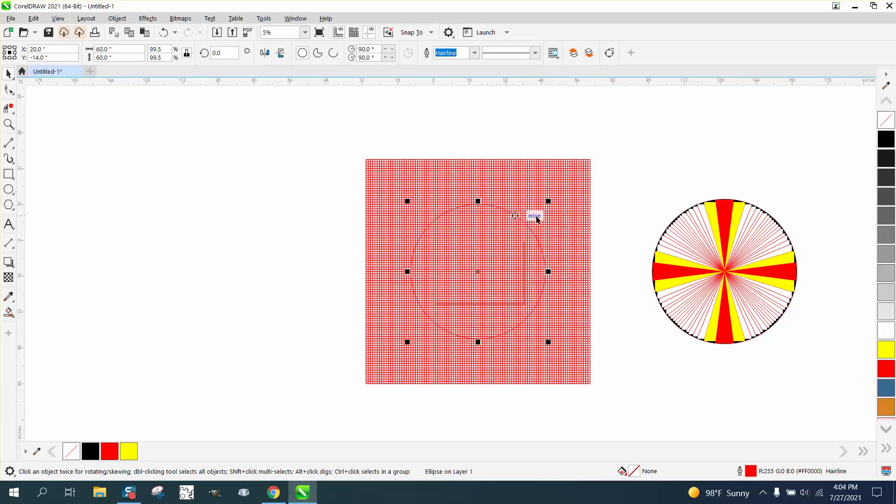
Zoom onto the circle's upper arc and set the Smart Fill colour to black, undoing a stray fill
left_click(9, 124)
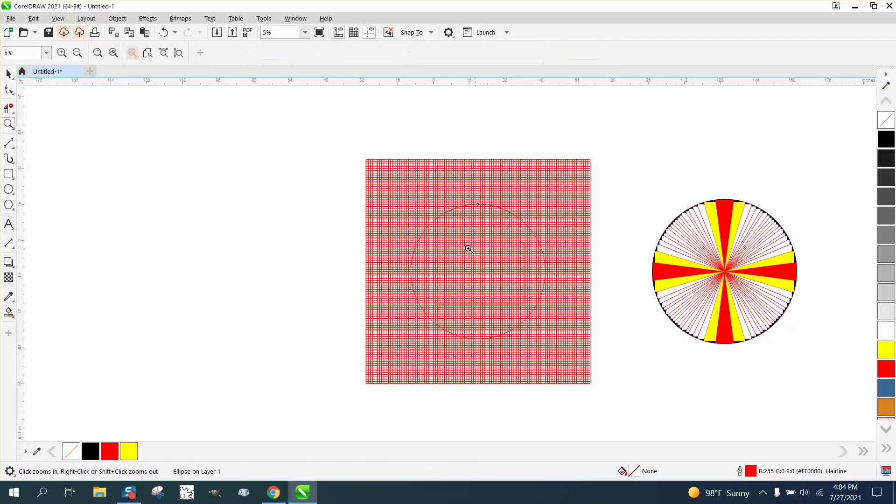
left_click_drag(415, 214, 573, 239)
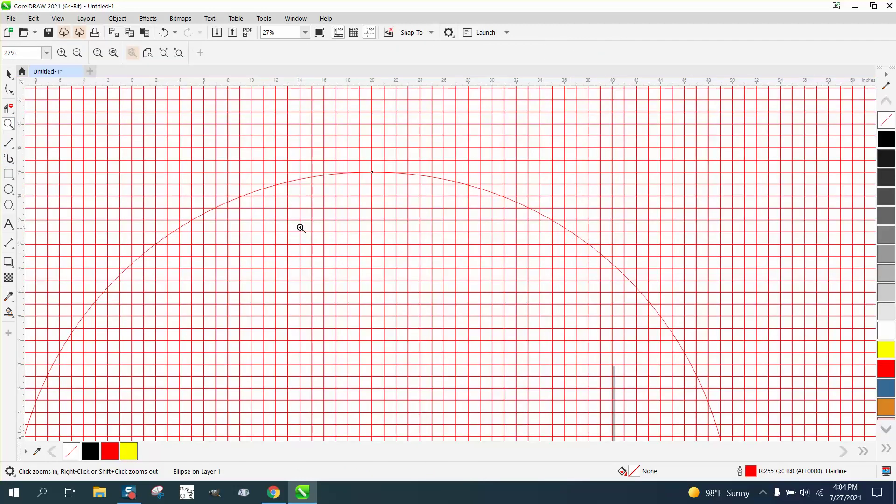
left_click(8, 312)
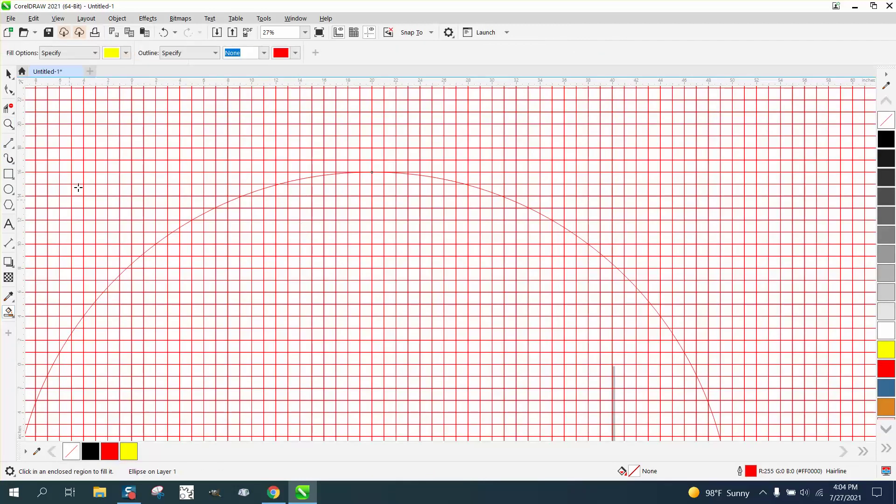
left_click(126, 53)
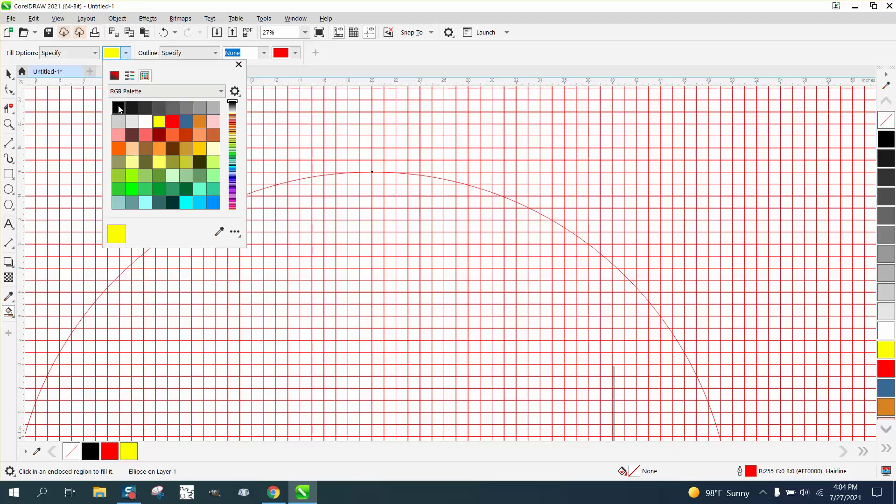
left_click(118, 107)
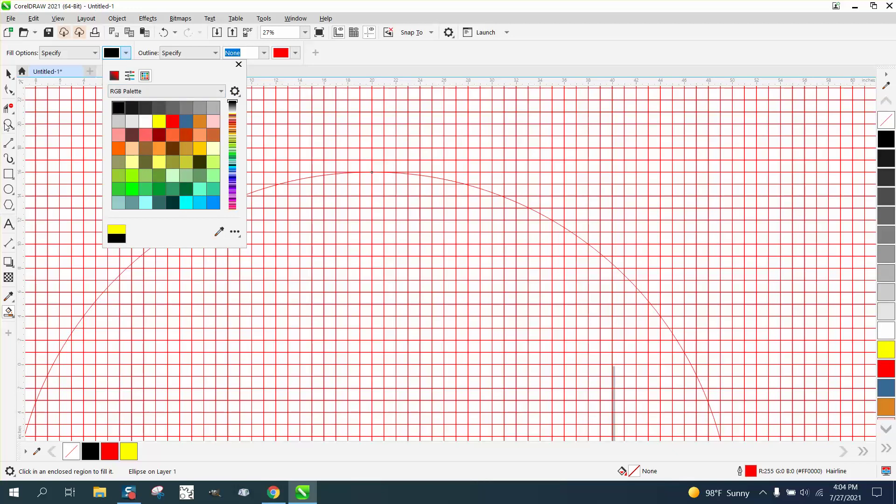
left_click(293, 154)
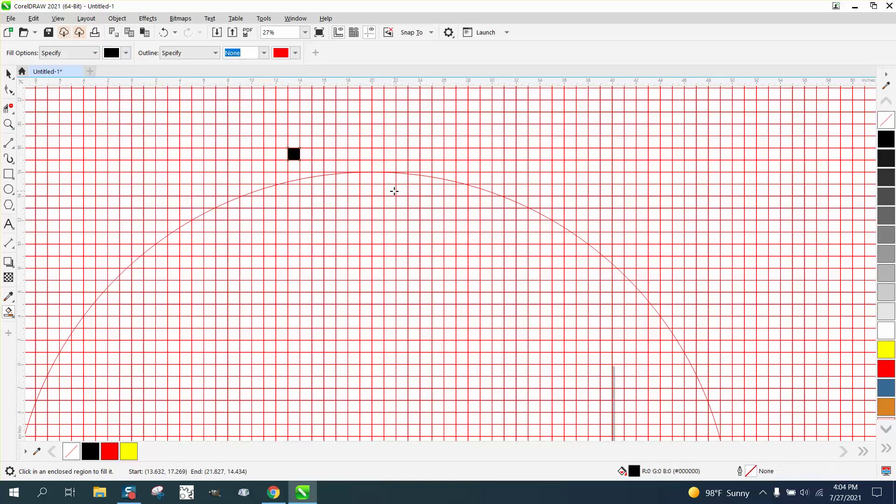
left_click(163, 32)
Fill the cells under the arc black, working leftward to the small triangle at the arc's edge
left_click(9, 124)
left_click_drag(248, 164, 566, 252)
left_click(8, 312)
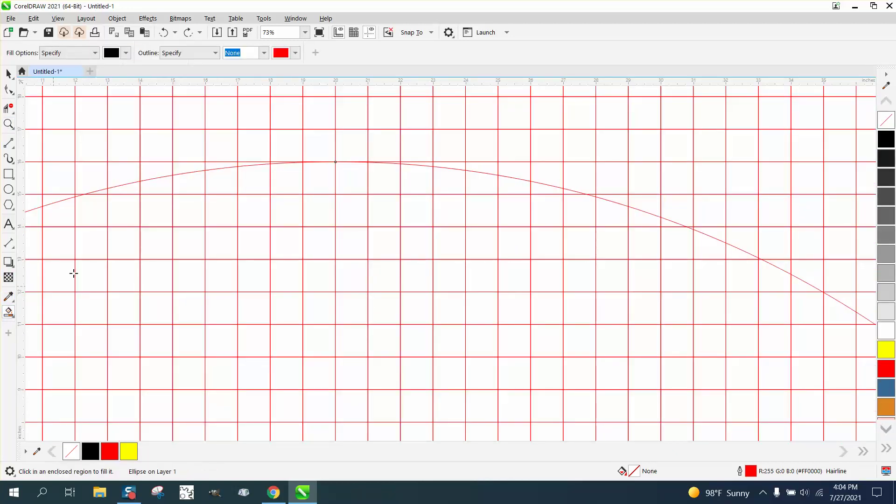
left_click(279, 177)
left_click(252, 178)
left_click(220, 178)
left_click(186, 179)
left_click(164, 181)
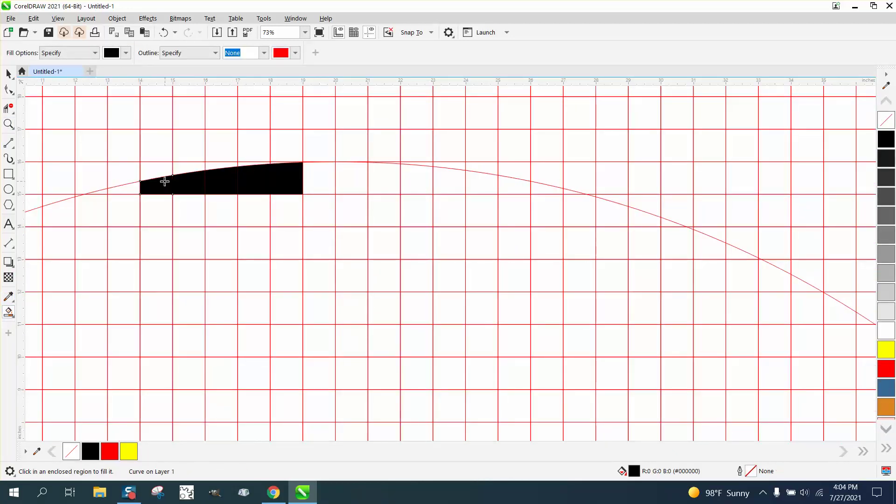
left_click(130, 186)
left_click(96, 192)
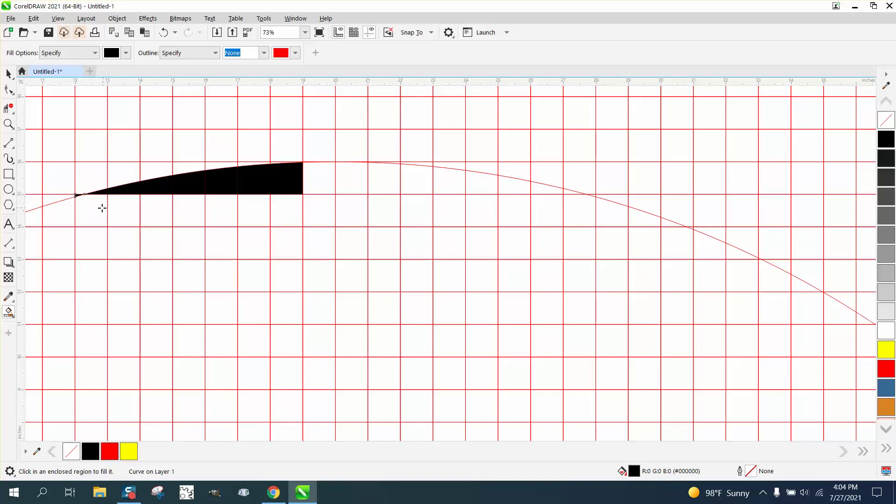
left_click(60, 198)
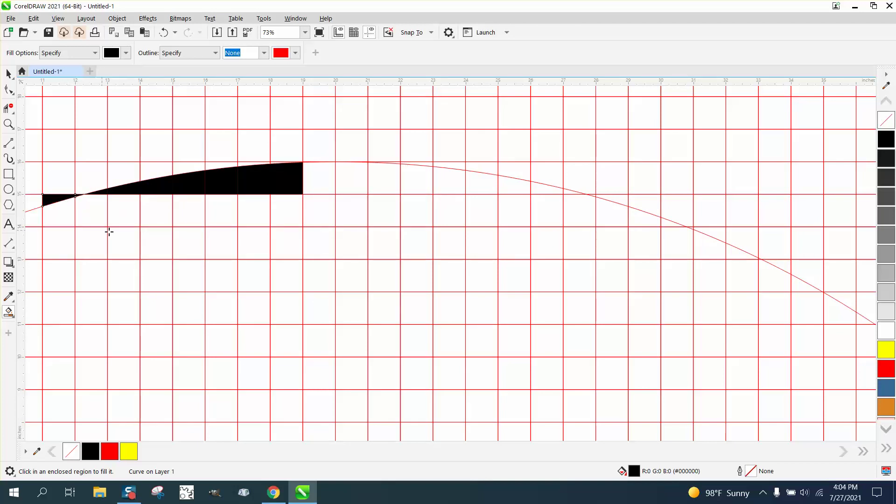
Fill the remaining cells under the arc black, working rightward to the last sliver near the wedge tip
left_click(318, 189)
left_click(354, 188)
left_click(389, 188)
left_click(416, 187)
left_click(460, 189)
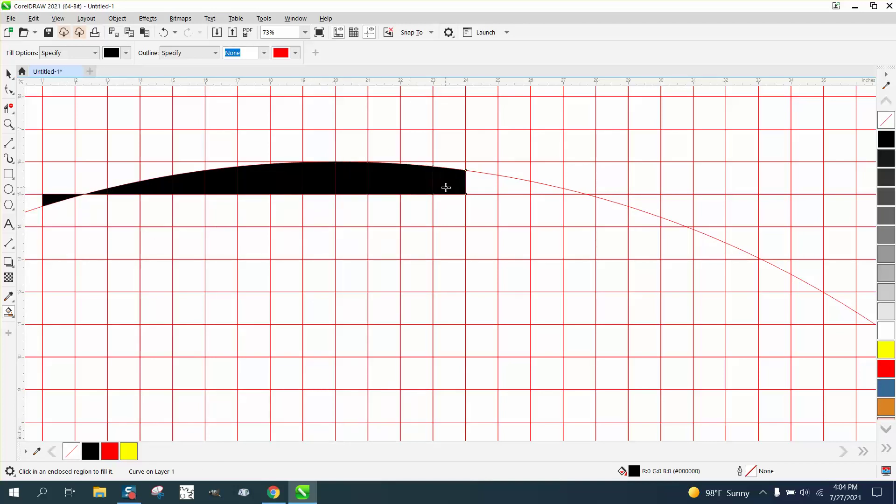
left_click(483, 189)
left_click(518, 189)
left_click(548, 193)
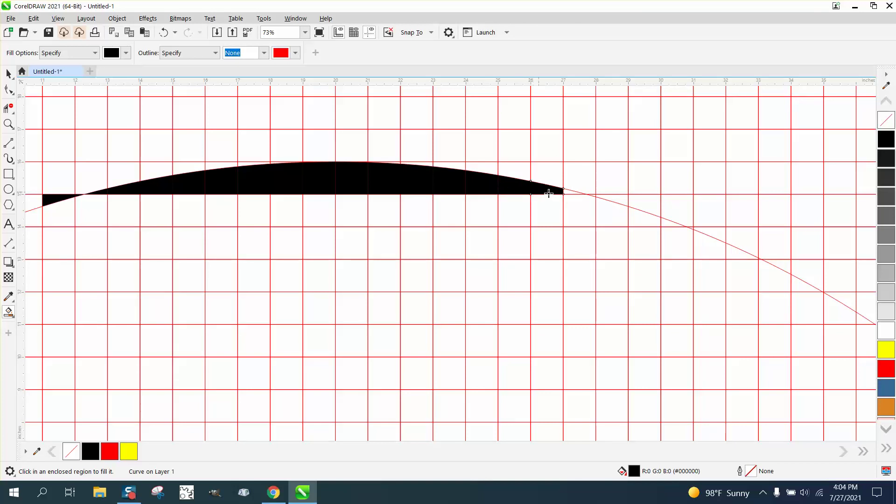
left_click(573, 193)
scroll(418, 209, "down", 1)
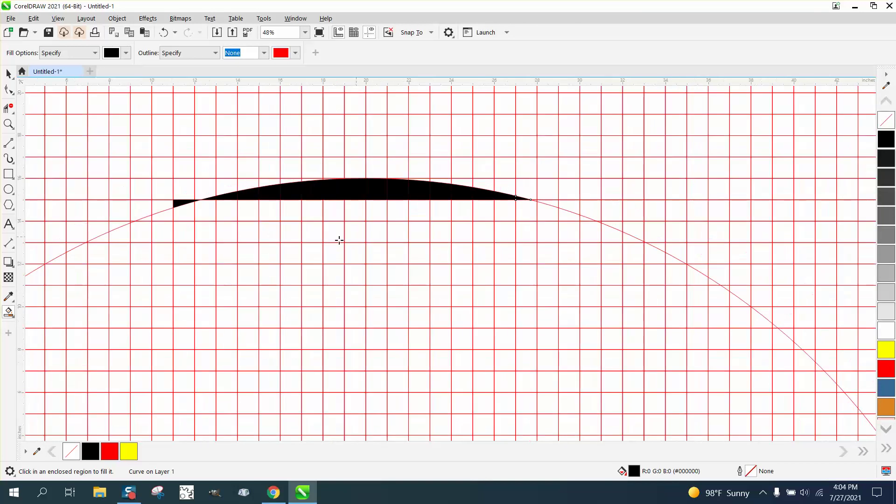
scroll(280, 244, "down", 2)
scroll(297, 246, "down", 1)
Marquee-select the black arc pieces at the circle's top and delete them
scroll(300, 248, "down", 1)
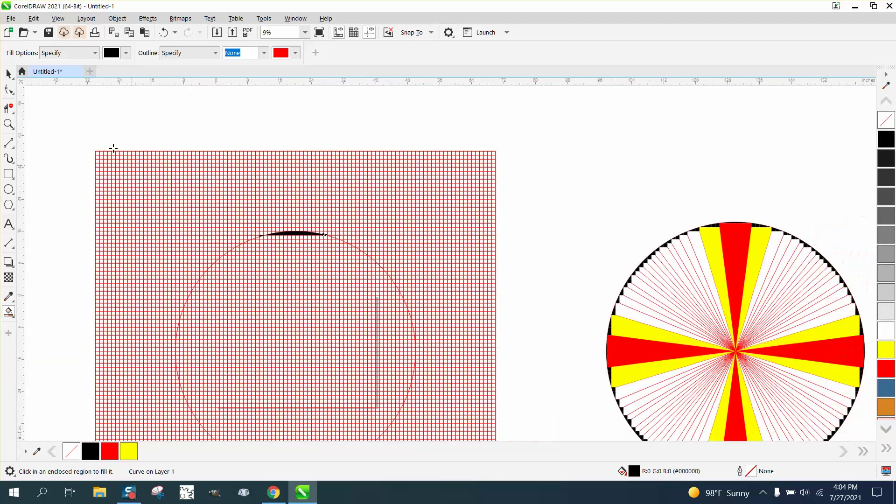
left_click(9, 73)
left_click_drag(237, 142, 374, 277)
key("Delete")
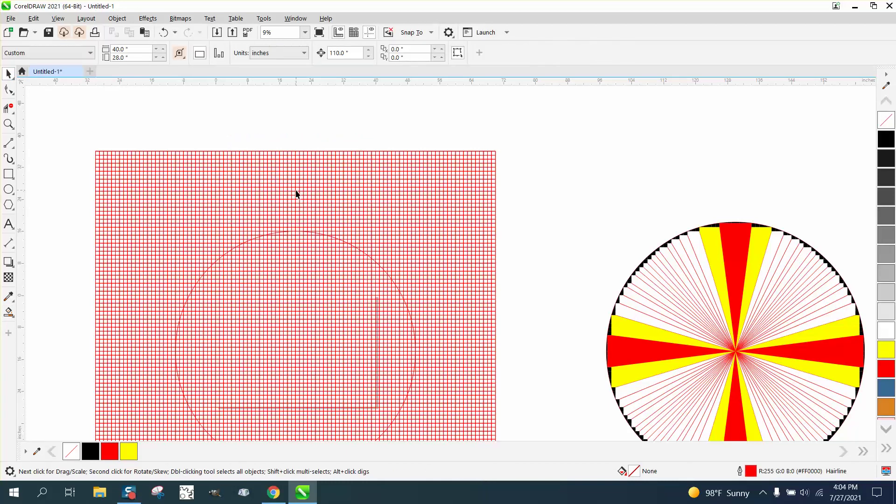
Move the whole spoke wheel drawing farther right to X 240"
scroll(296, 194, "down", 1)
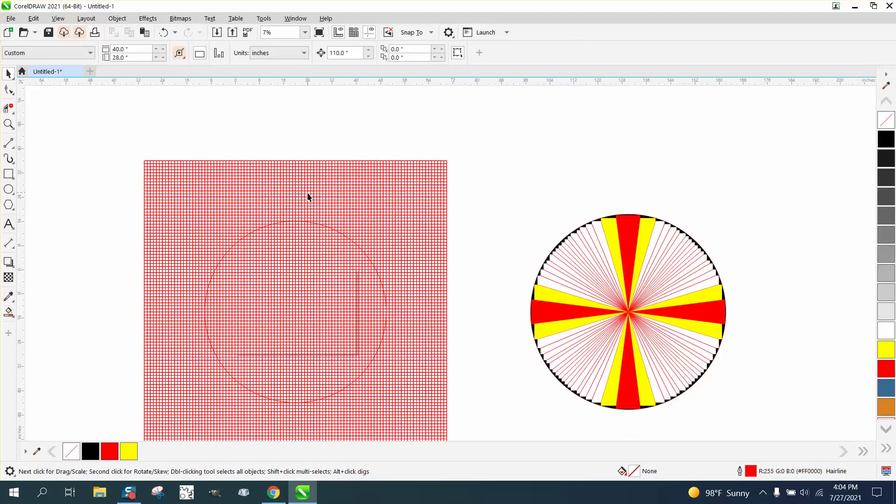
left_click(357, 246)
scroll(320, 221, "down", 1)
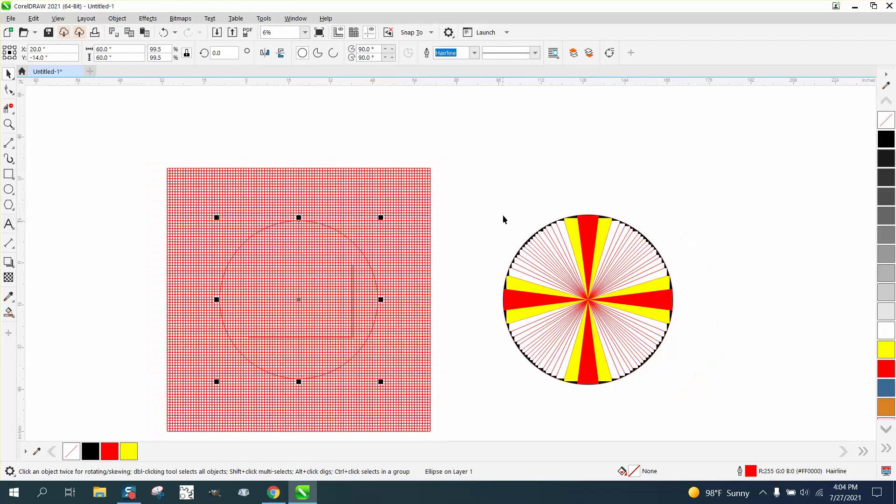
left_click_drag(497, 198, 764, 418)
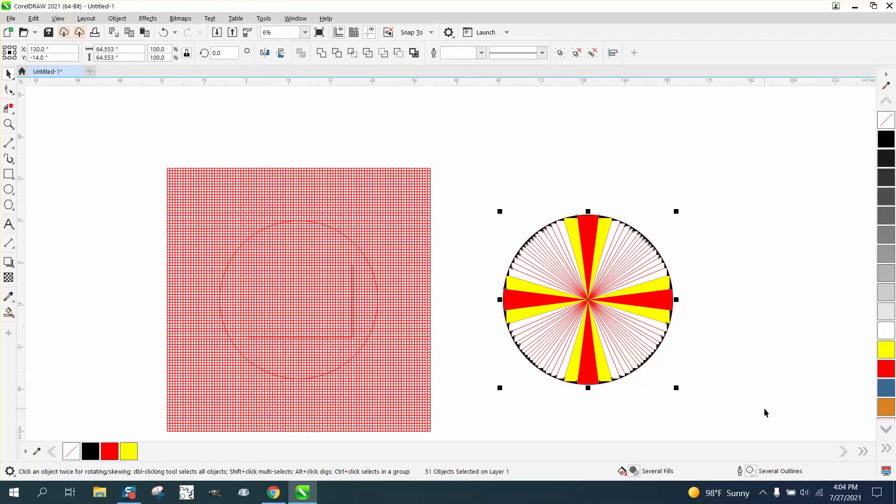
key("Right")
scroll(495, 275, "down", 1)
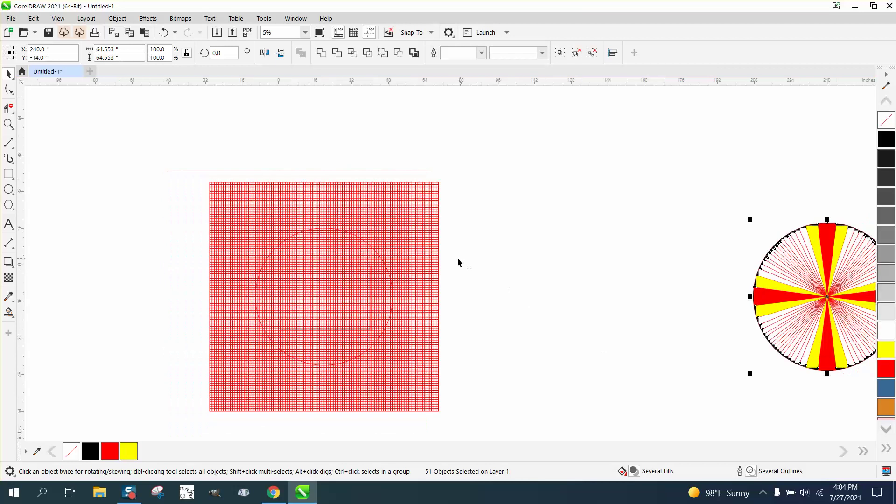
left_click_drag(186, 161, 500, 433)
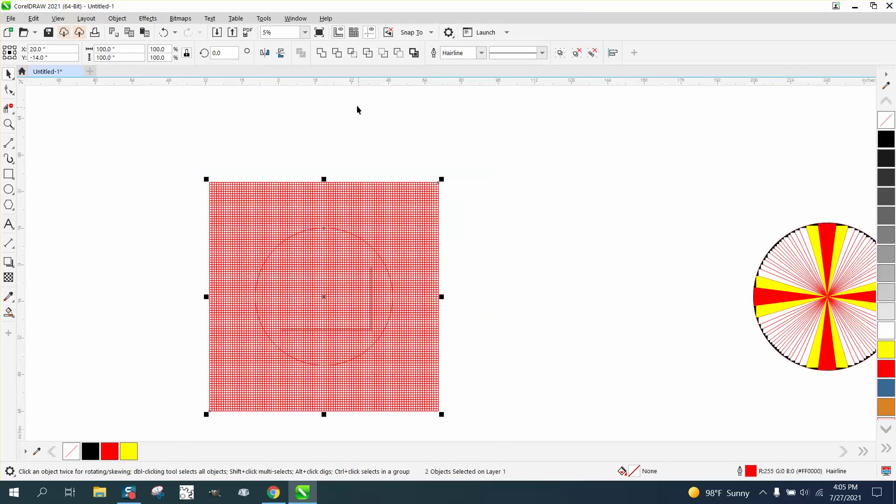
Intersect the grid with the circle, move the result to X 130", and set its width to 59.5"
left_click(352, 53)
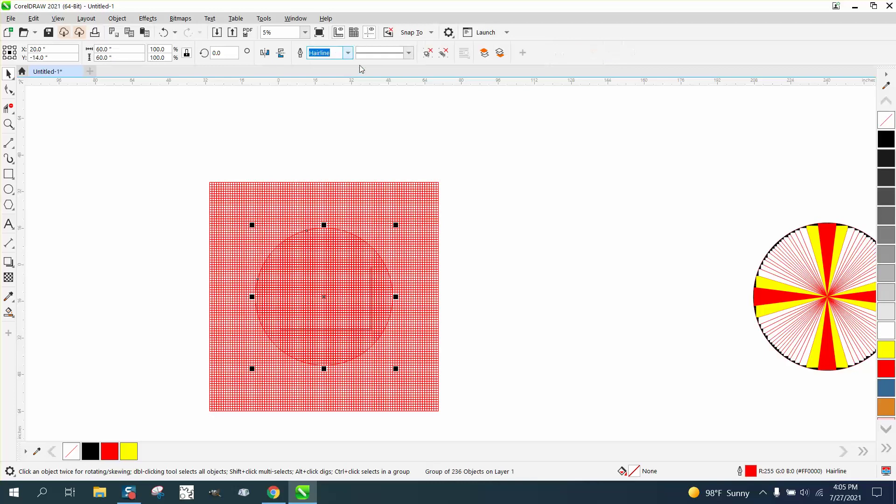
key("Right")
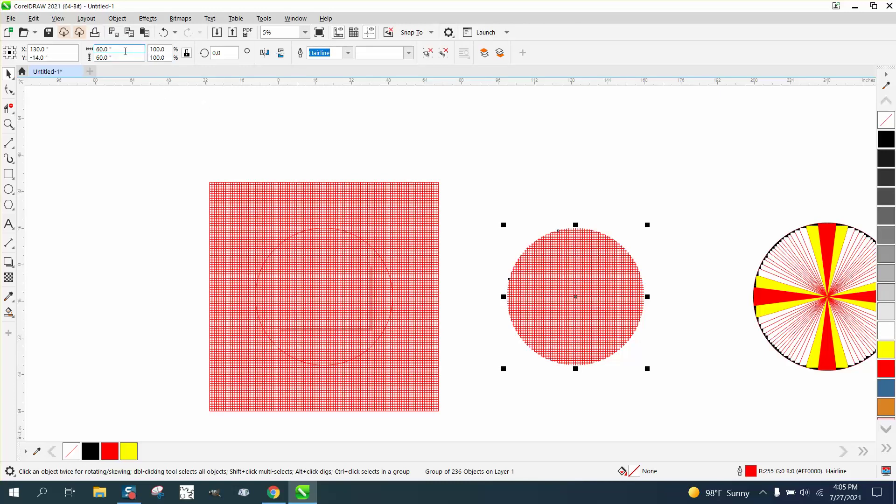
left_click(108, 51)
type("59.5")
key("Return")
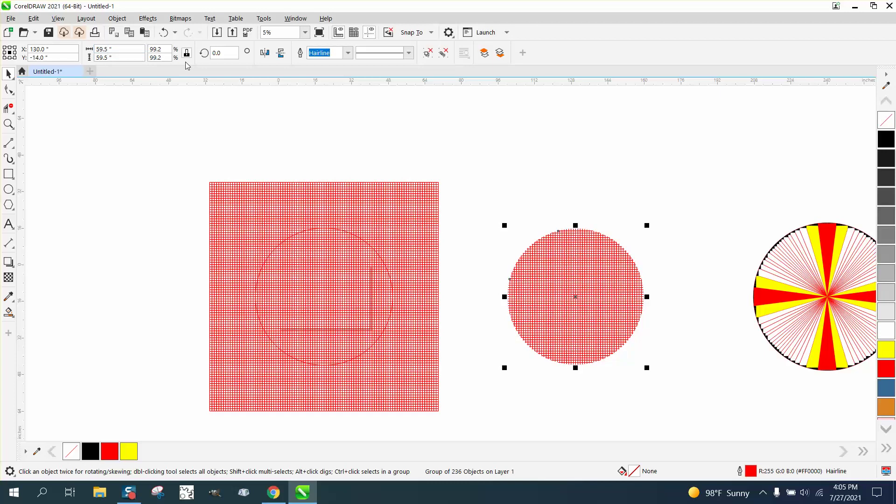
Nudge the circle outline onto the grid circle and zoom in closely on its upper edge
left_click(347, 233)
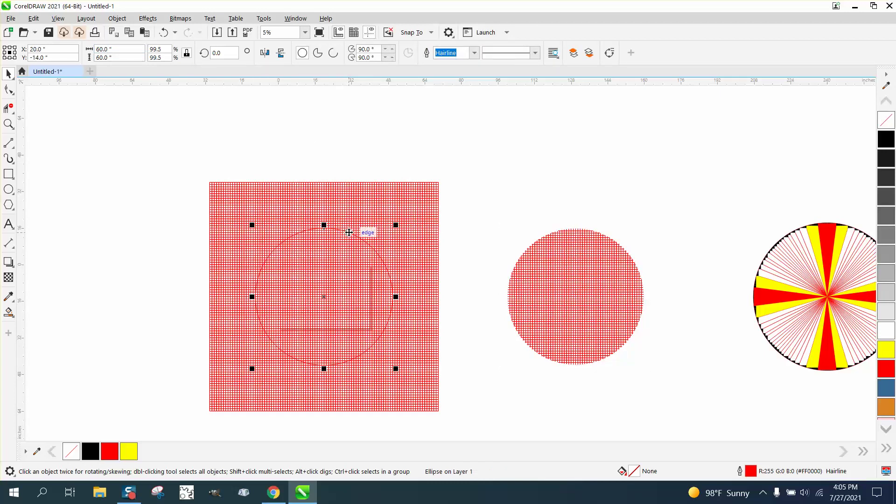
key("ctrl+z")
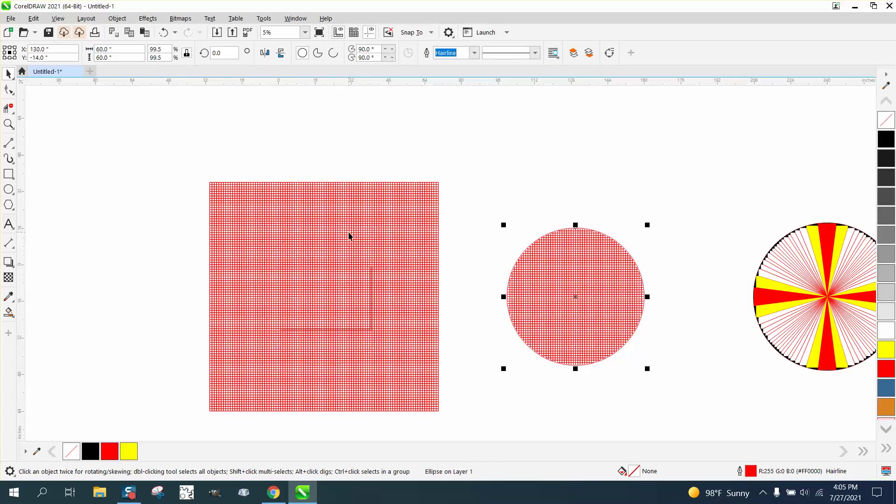
left_click(8, 124)
left_click_drag(522, 228, 572, 262)
scroll(288, 261, "down", 4)
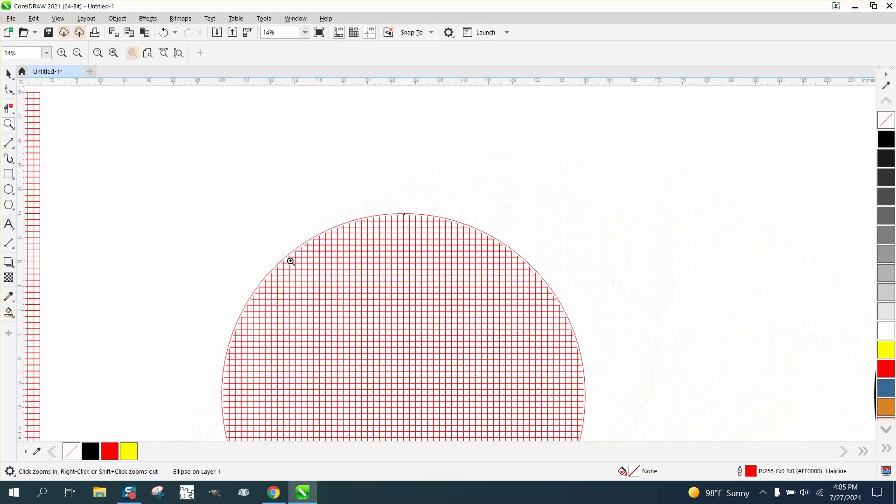
scroll(291, 262, "down", 1)
left_click_drag(330, 242, 337, 247)
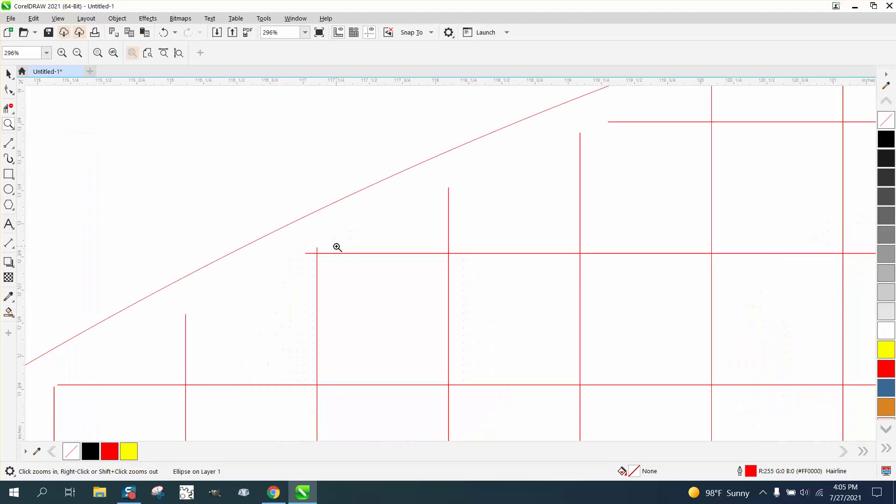
scroll(335, 248, "down", 2)
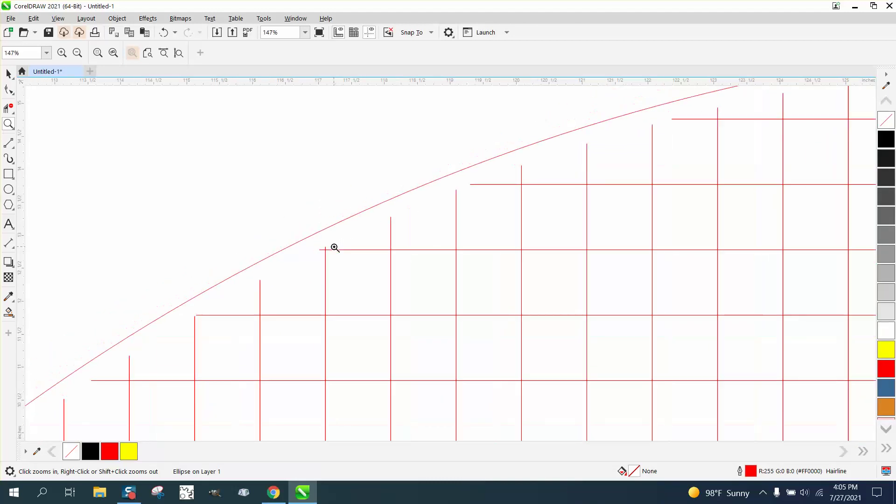
scroll(335, 247, "down", 4)
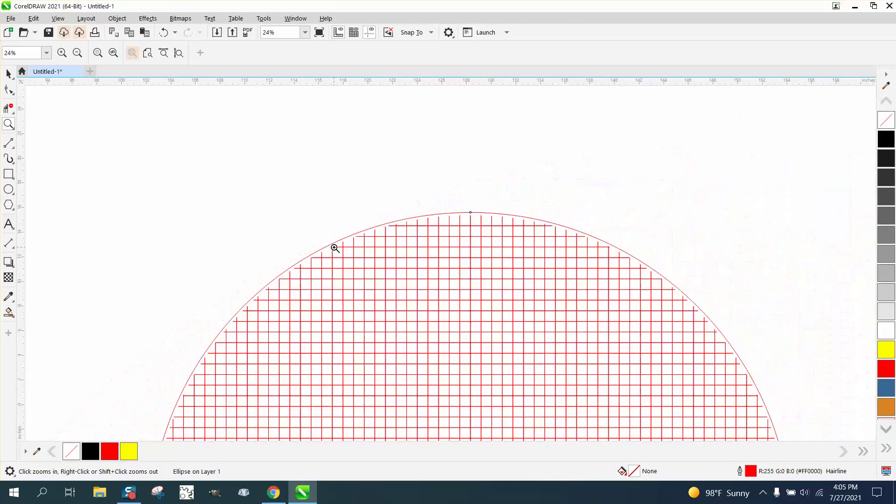
scroll(335, 247, "down", 2)
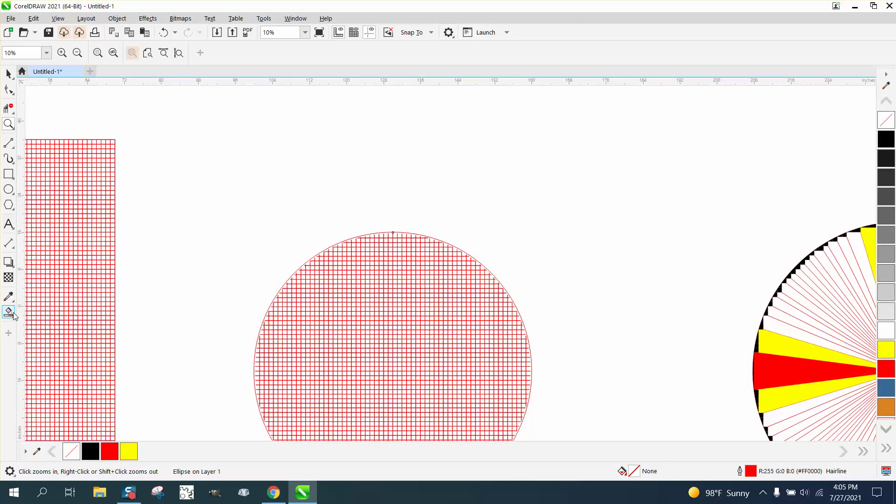
Smart Fill the gaps between the circle's rim and the stepped grid edge black
left_click(10, 313)
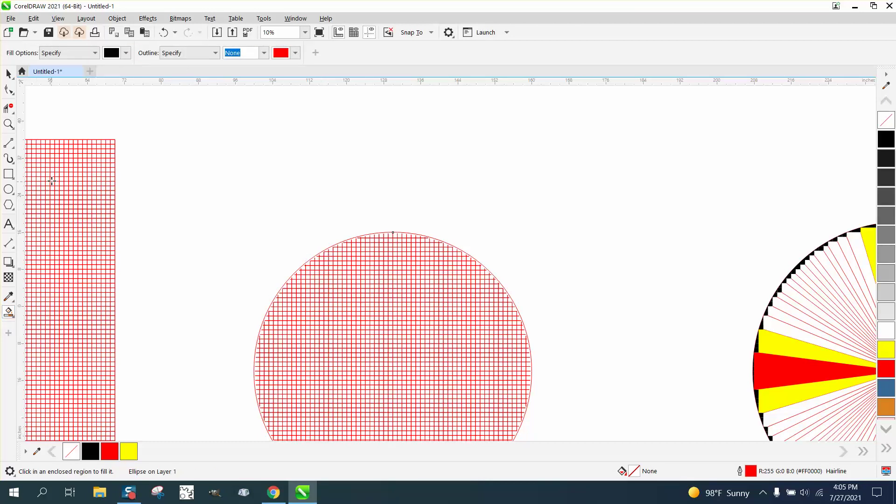
left_click(8, 124)
left_click_drag(301, 239, 384, 285)
left_click(8, 311)
left_click(162, 302)
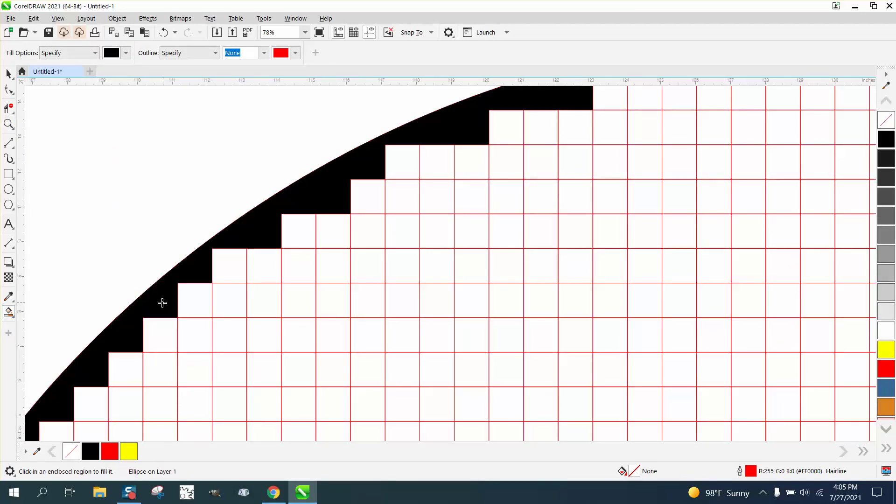
scroll(128, 255, "down", 4)
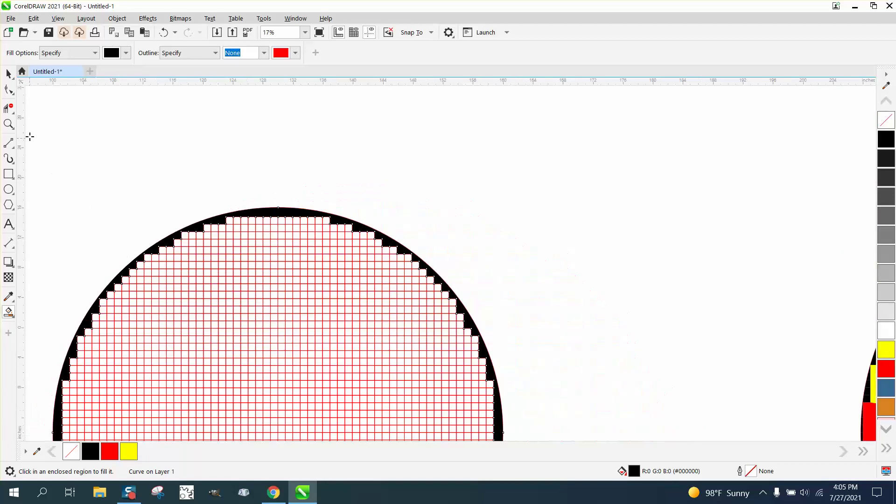
left_click(8, 73)
scroll(196, 231, "down", 1)
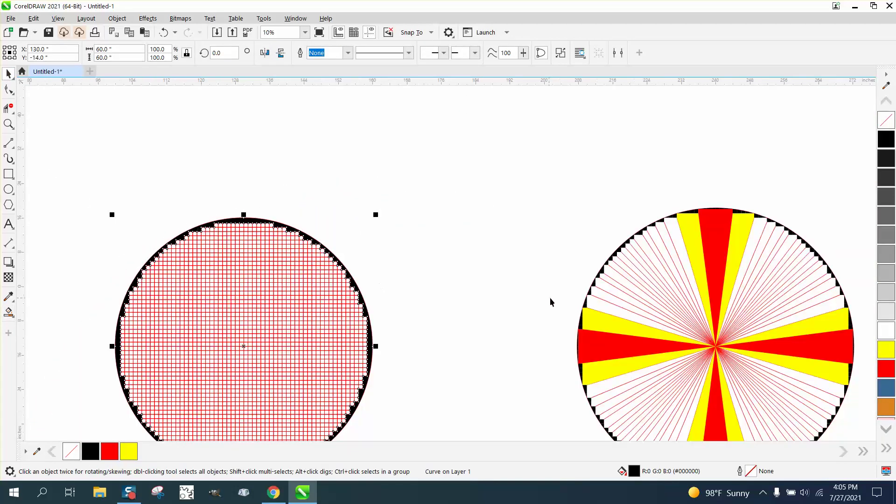
Place the black-edged ring between the grid circle and the sunburst, shifting the spokes farther right
scroll(578, 302, "down", 1)
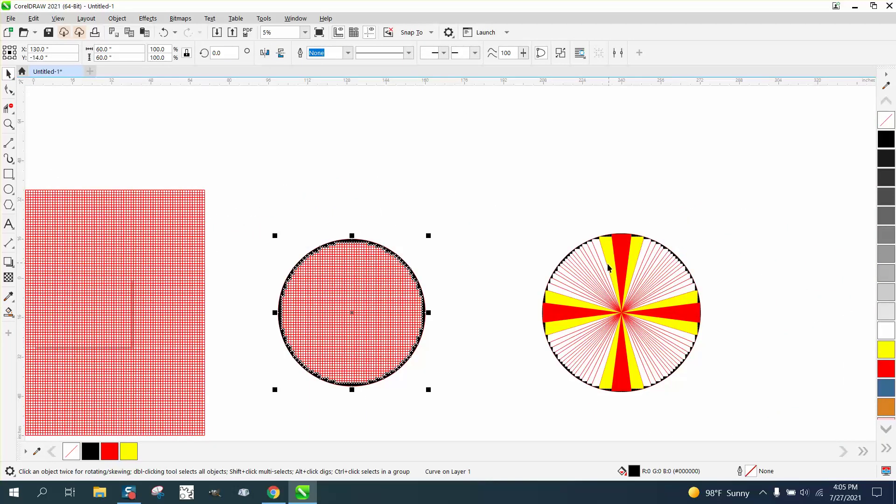
left_click(607, 236)
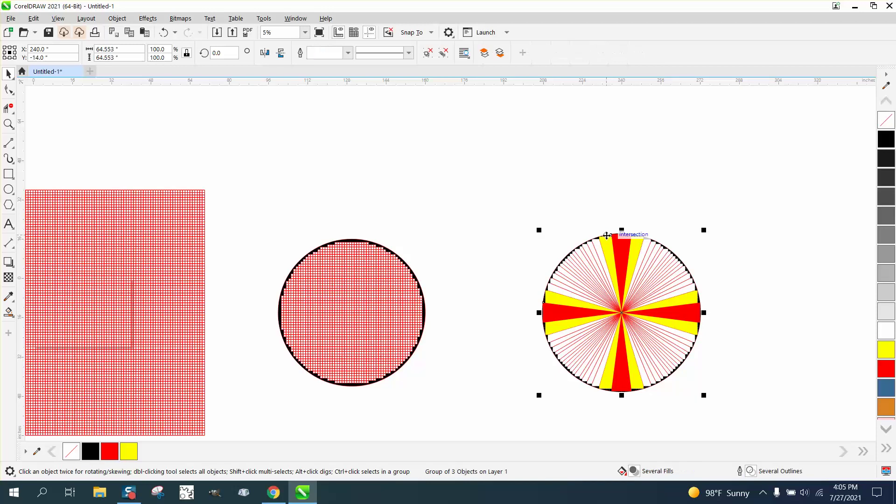
key("ctrl+z")
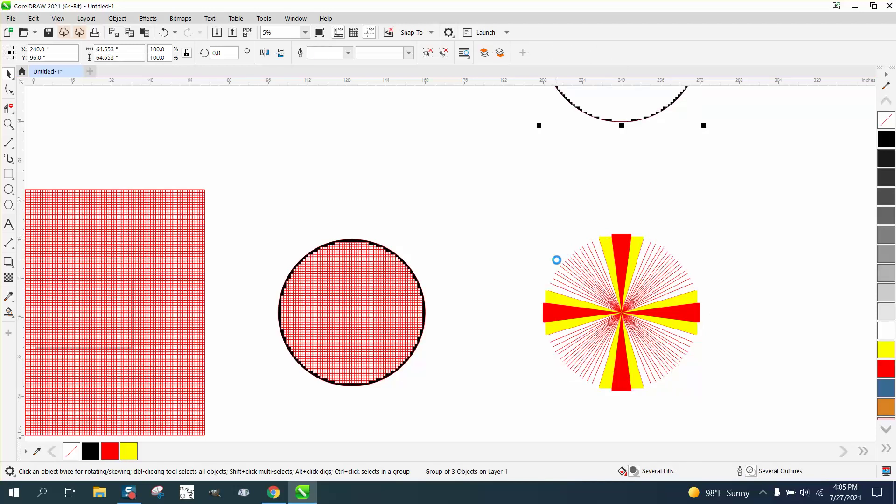
key("ctrl+z")
left_click_drag(526, 229, 749, 389)
key("ctrl+z")
left_click(379, 118)
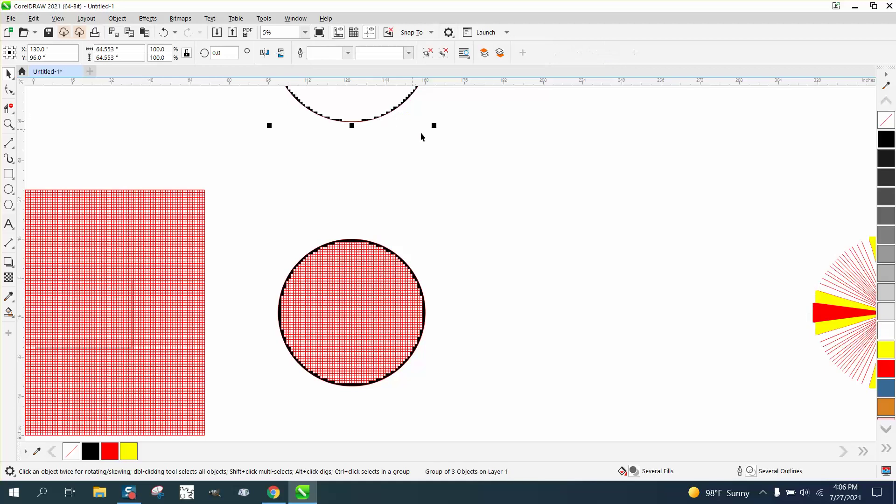
key("ctrl+z")
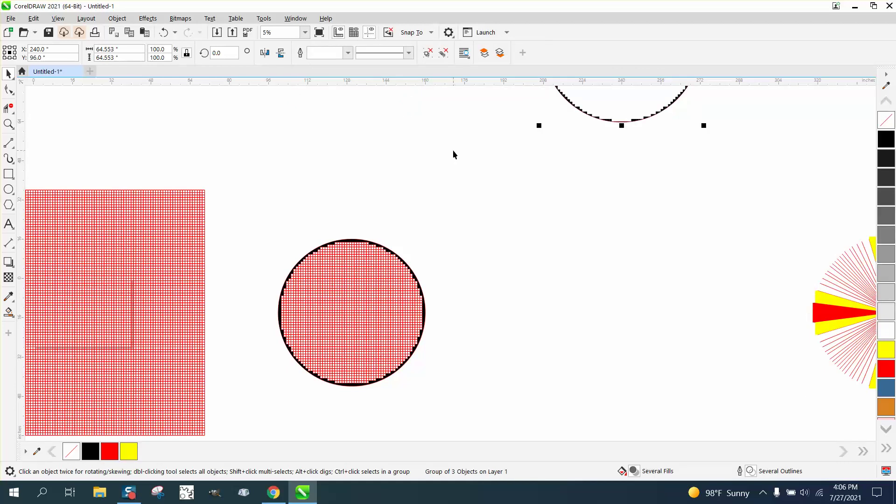
key("ctrl+z")
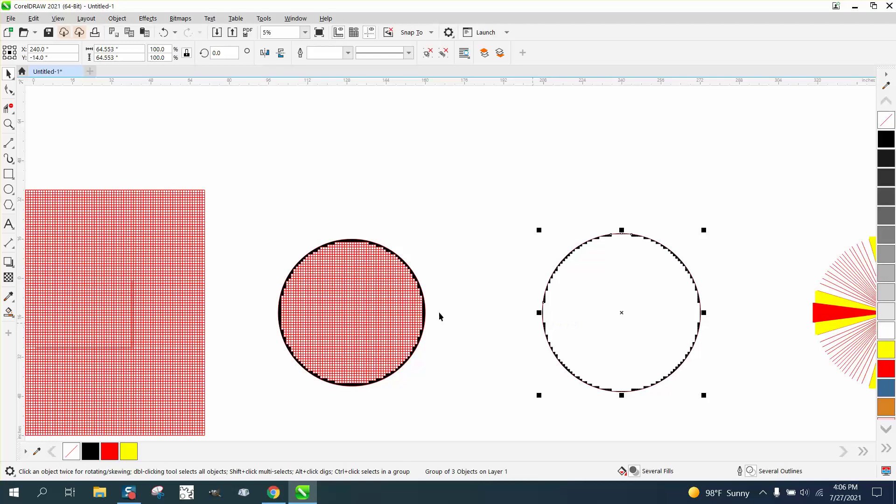
Zoom in to compare the two circles' edges, then zoom out until all circles and the sunburst show
left_click(8, 123)
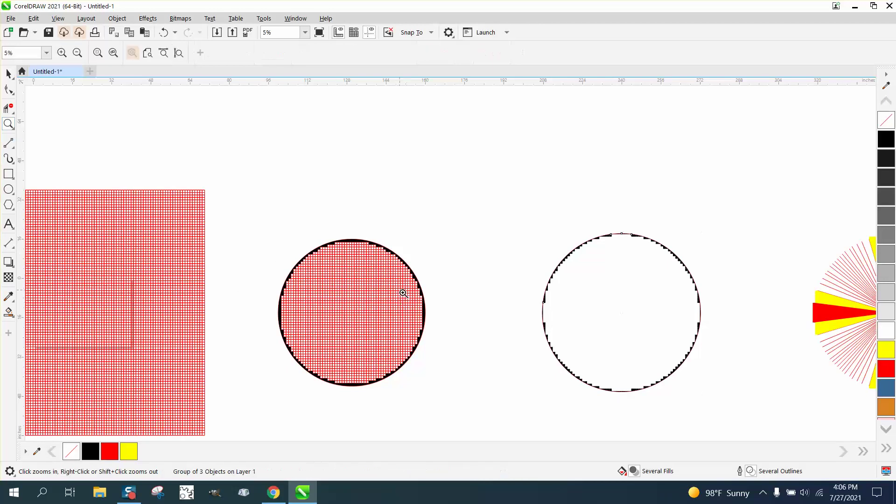
left_click(495, 321)
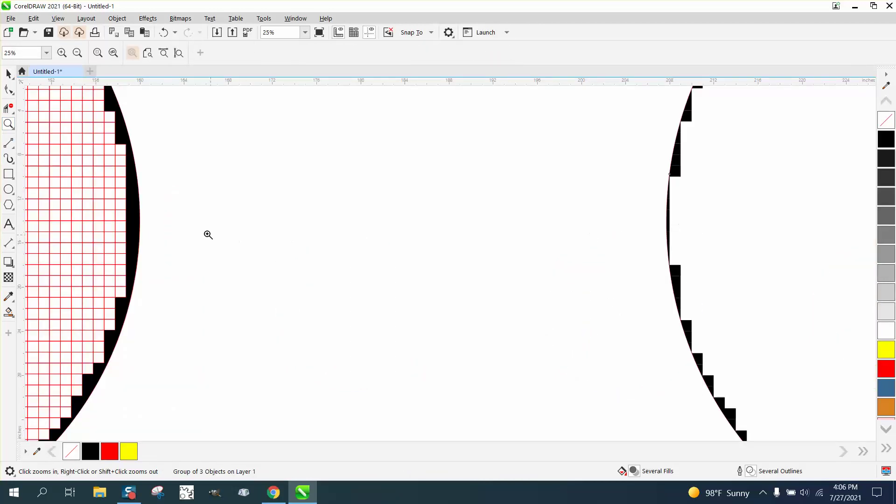
scroll(140, 219, "down", 2)
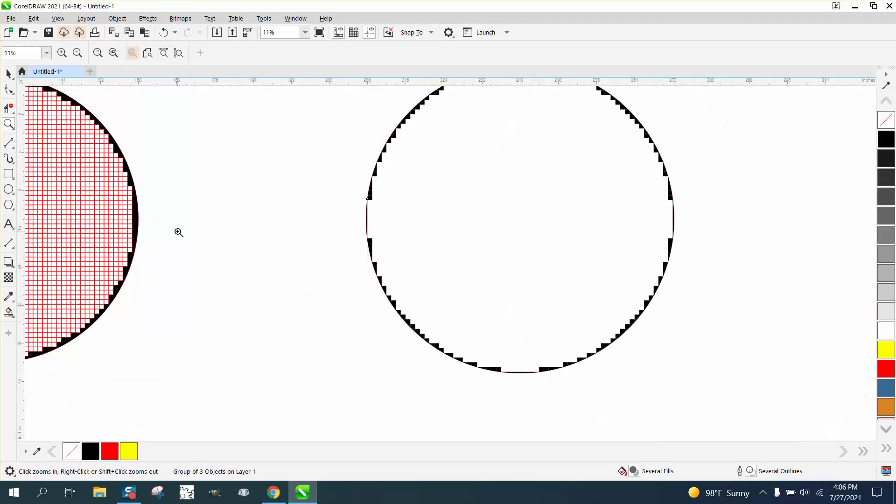
scroll(329, 252, "down", 1)
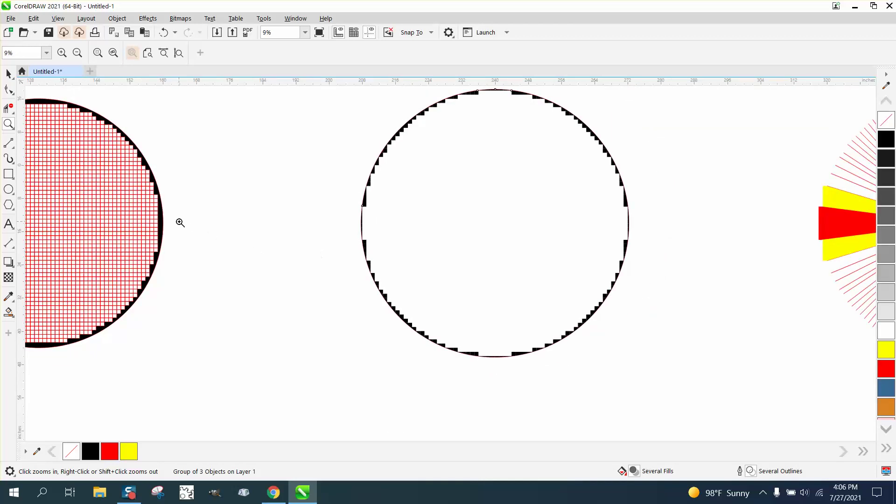
scroll(296, 249, "down", 2)
scroll(482, 329, "down", 1)
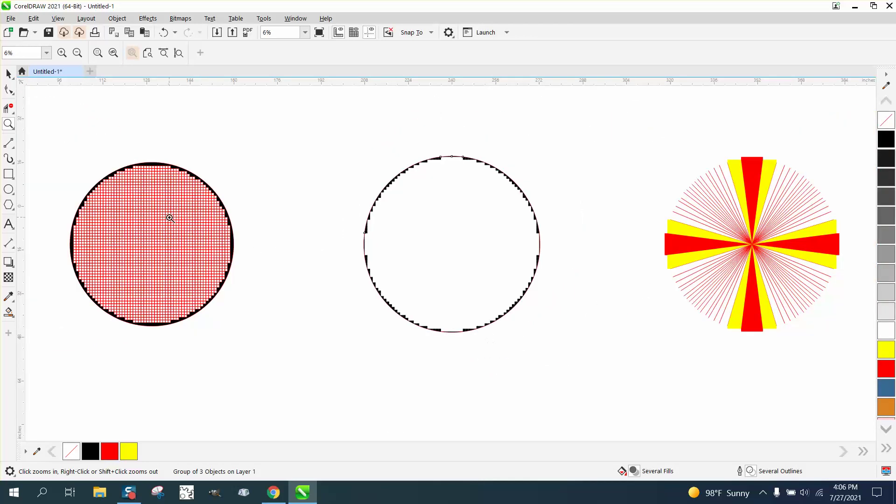
Undo back to the 236-object grid group, removing the middle ring and the outline changes
left_click(164, 32)
scroll(266, 132, "down", 1)
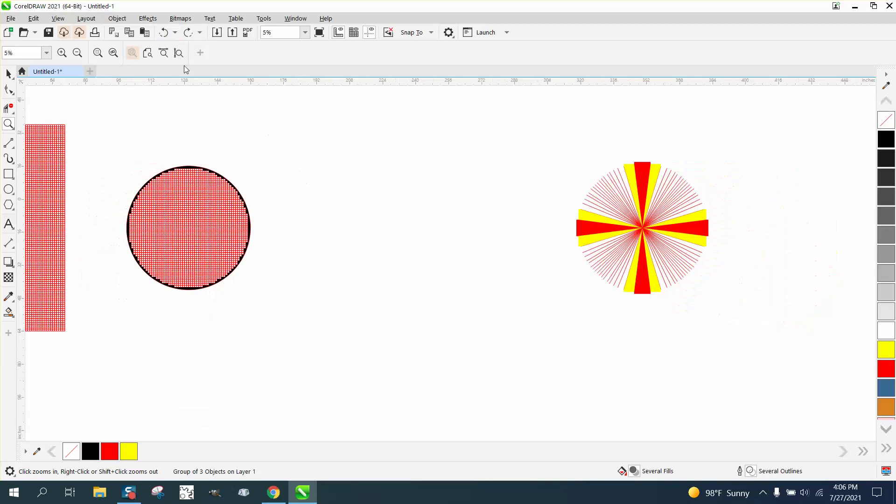
left_click(166, 37)
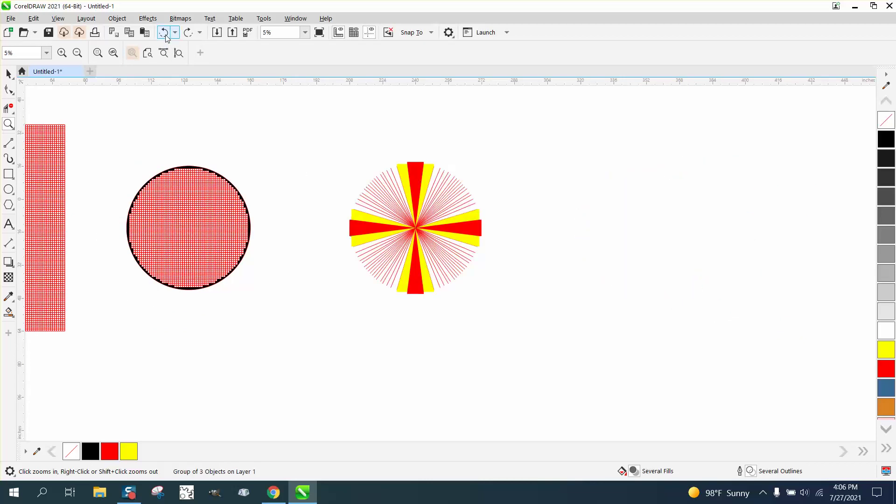
left_click(166, 37)
left_click(166, 36)
left_click(166, 37)
left_click(166, 37)
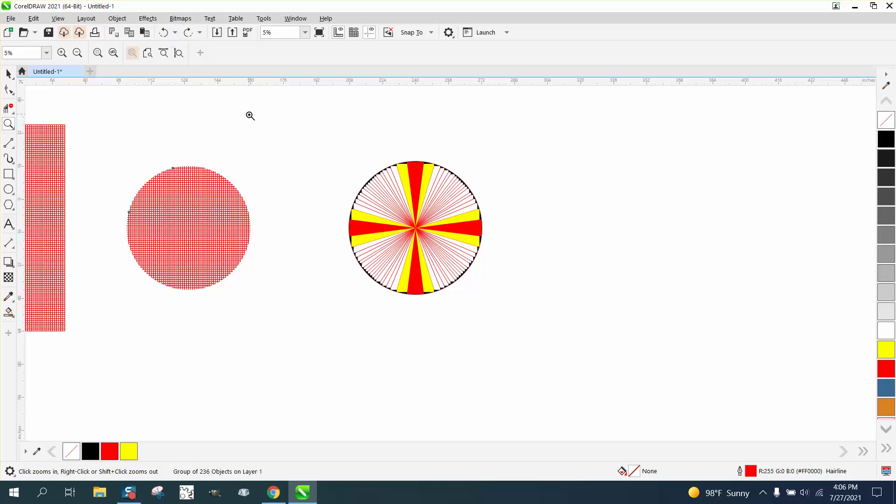
Select the faint circle in the red grid square and set its width to 60.25"
key("space")
left_click(99, 133)
left_click(180, 193)
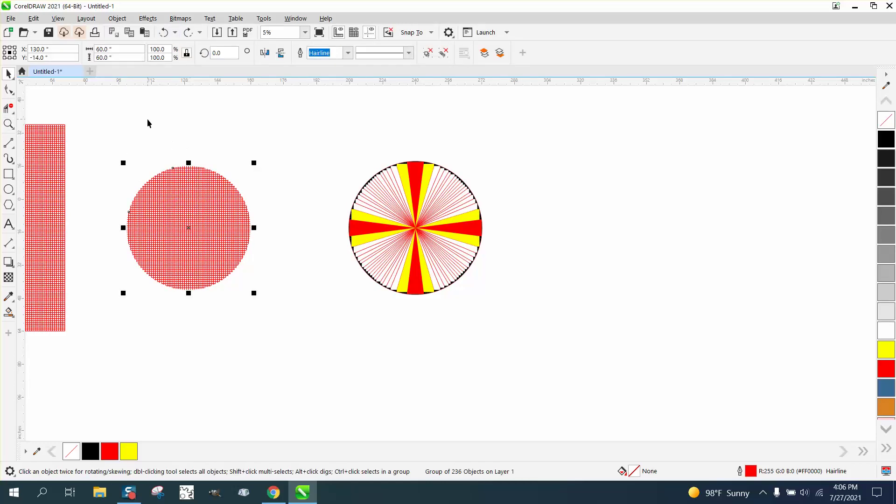
scroll(238, 191, "down", 2)
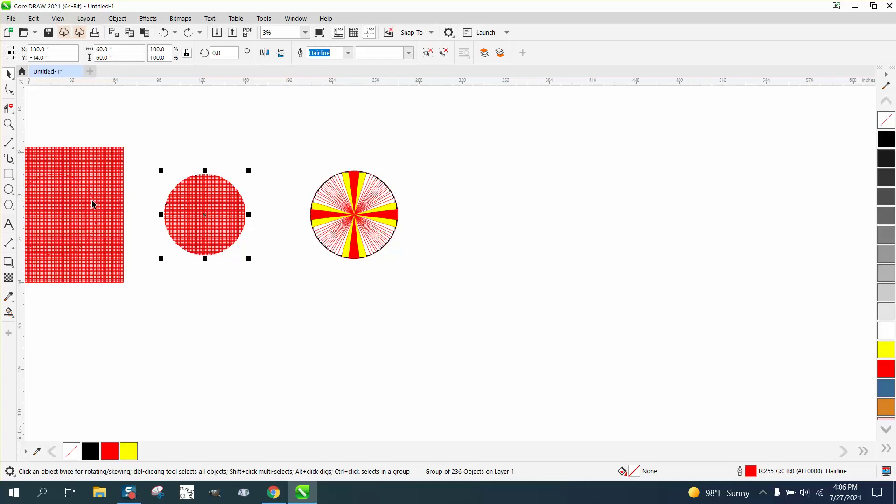
left_click(93, 204)
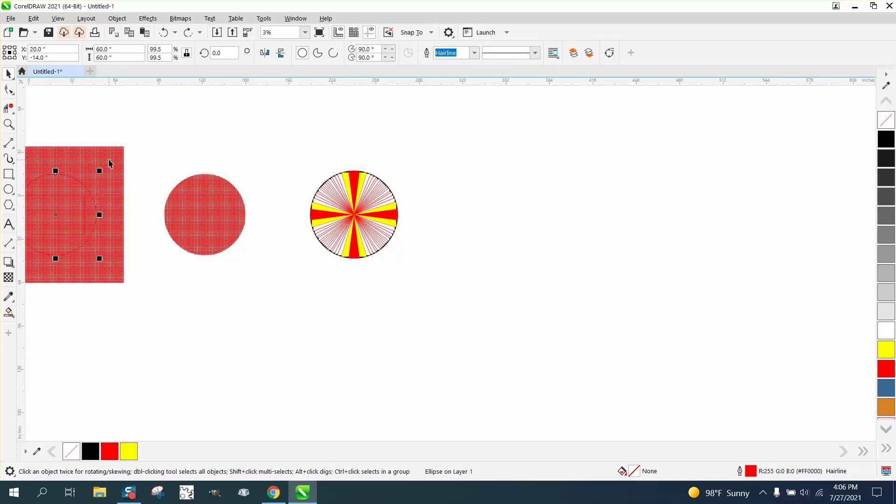
double_click(103, 49)
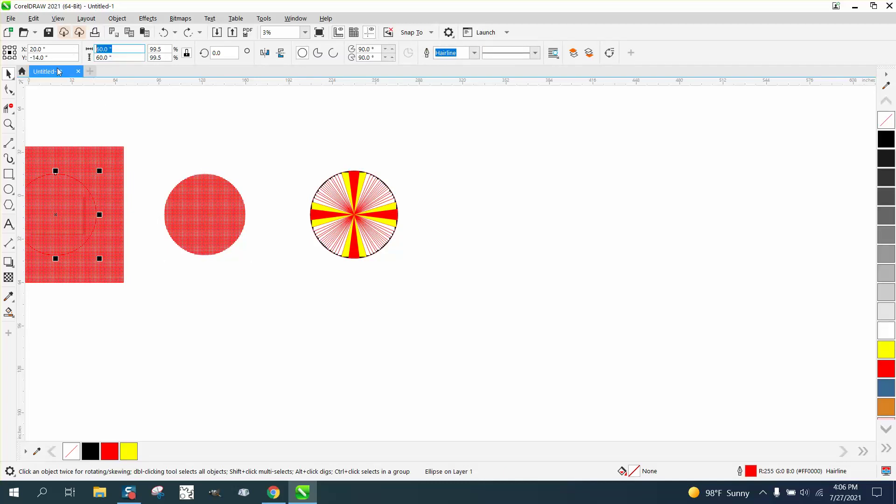
type("60.25")
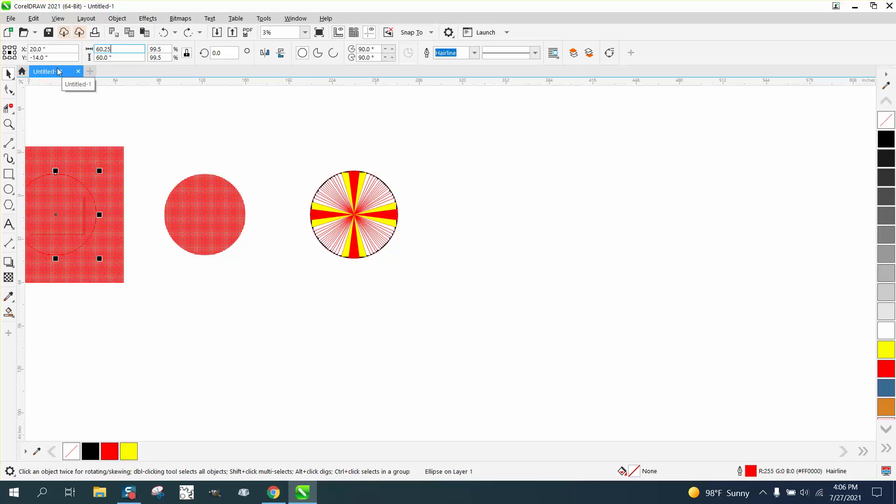
key("Return")
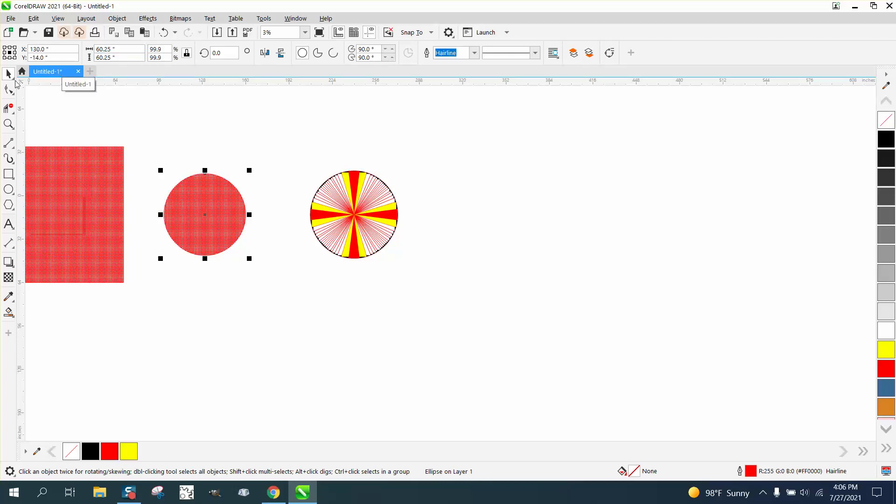
Zoom onto the top of the middle circle and fill the gaps between rim and grid black
left_click(9, 124)
left_click_drag(161, 170, 233, 187)
left_click(8, 312)
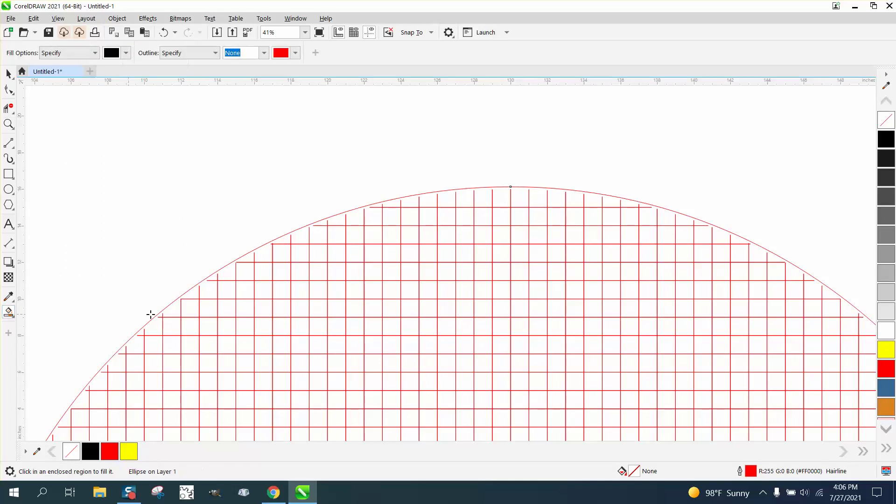
left_click(199, 297)
scroll(123, 194, "down", 3)
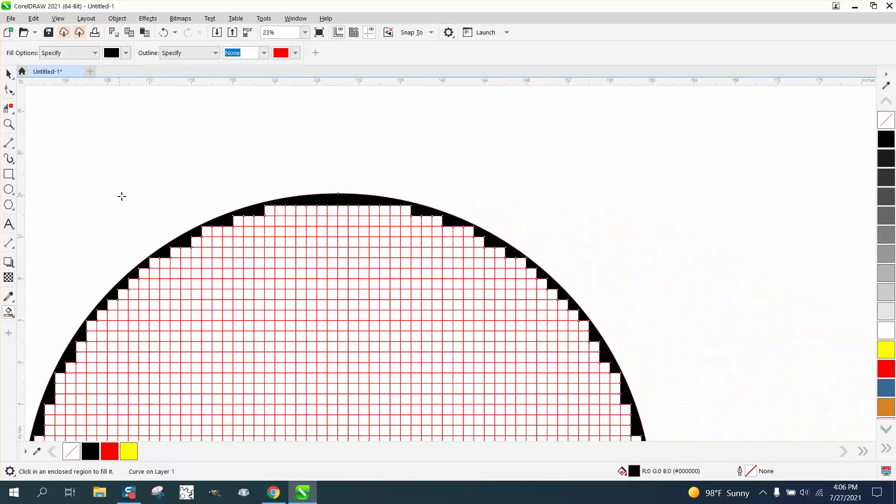
Select the sunburst's black stepped rim and nudge it with arrow keys to below the gridded circle
scroll(422, 235, "down", 1)
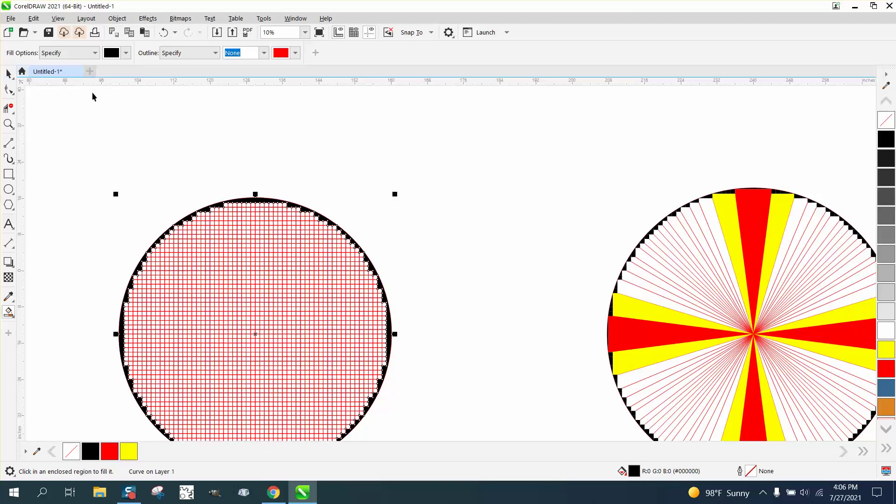
left_click(9, 73)
left_click(751, 222)
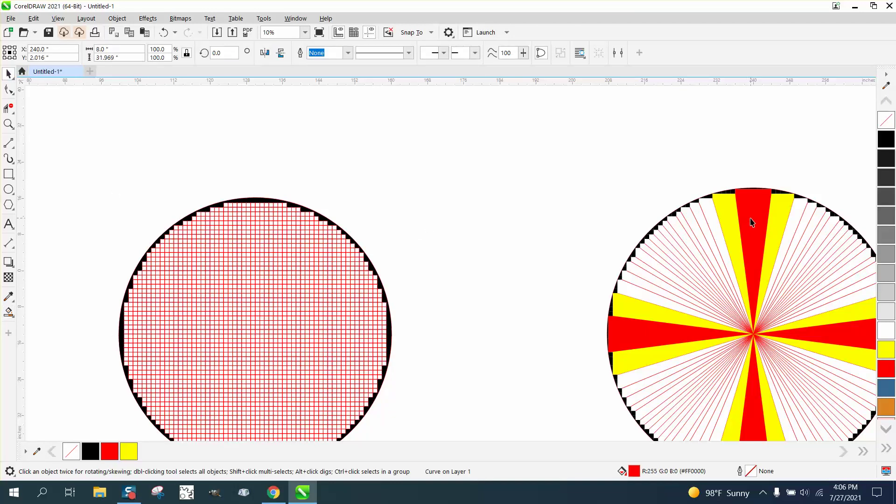
left_click(710, 202)
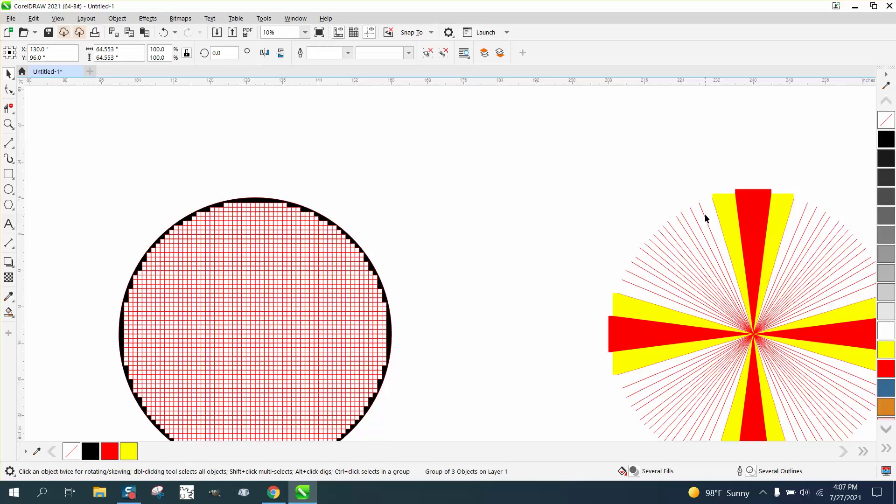
scroll(691, 219, "down", 3)
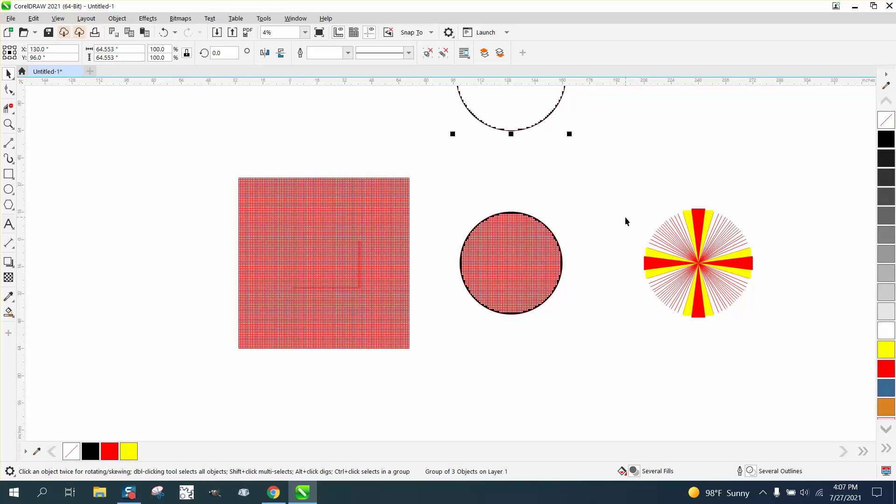
key("Right")
key("Down")
key("Down")
key("Left")
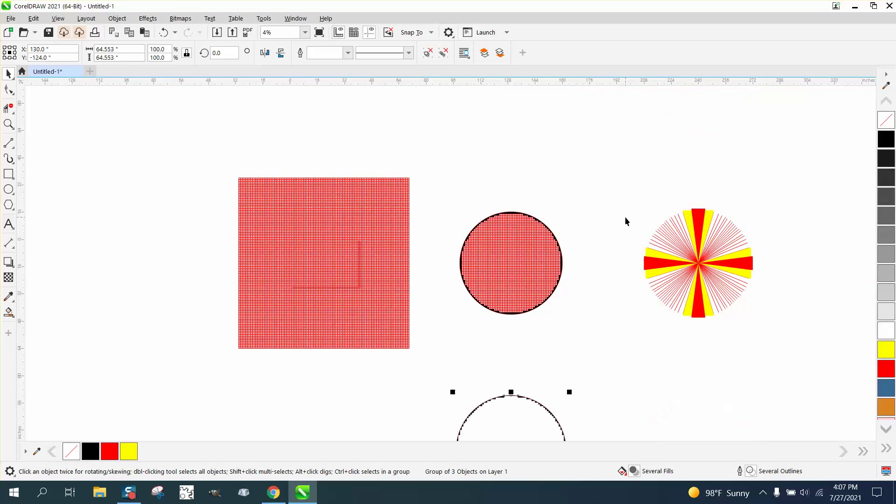
left_click(8, 124)
left_click(451, 263)
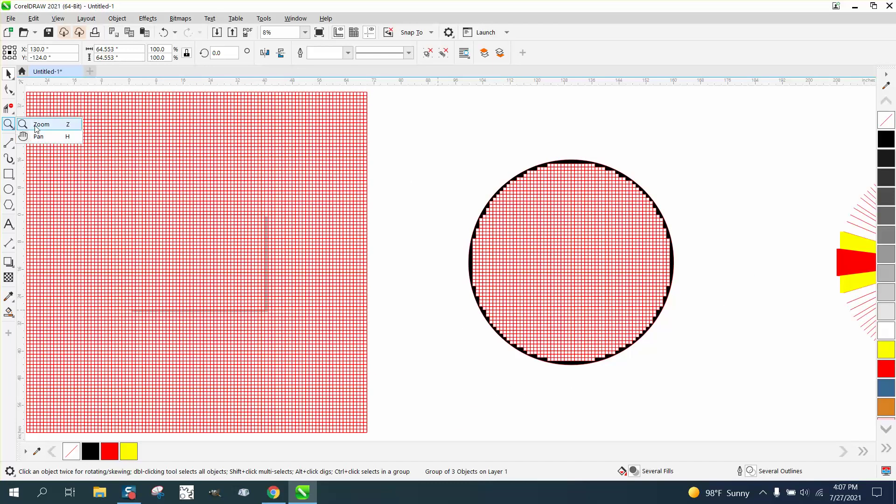
left_click(41, 124)
scroll(211, 212, "down", 1)
scroll(368, 345, "down", 1)
left_click_drag(347, 357, 500, 440)
scroll(340, 234, "down", 2)
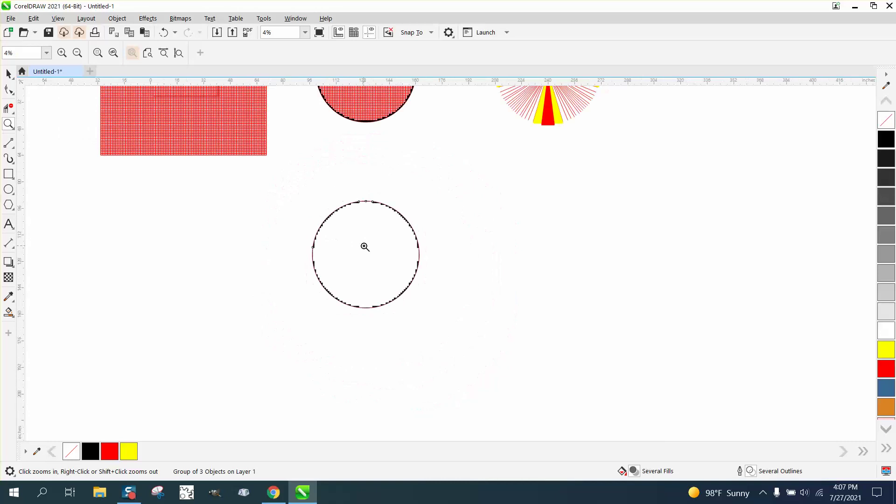
left_click(8, 73)
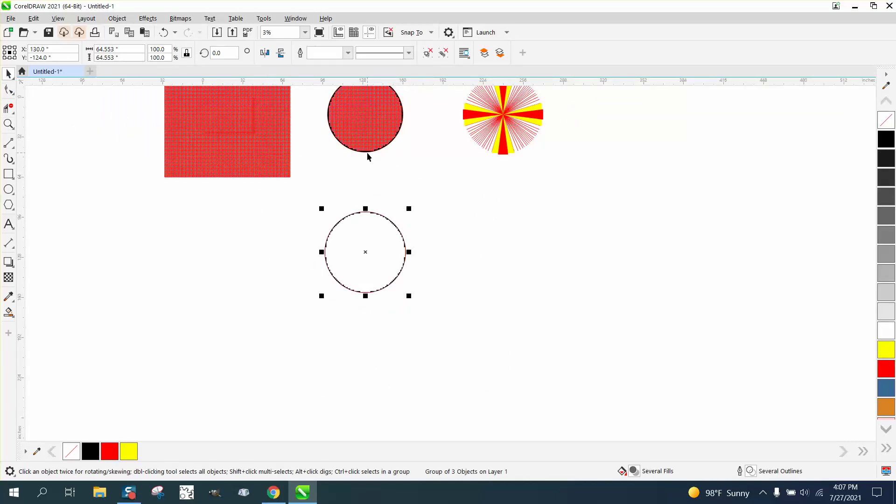
scroll(379, 180, "down", 1)
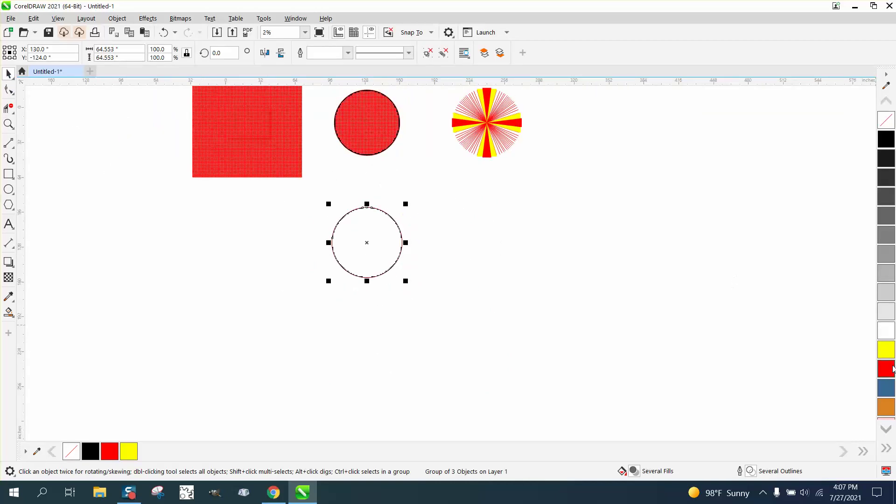
left_click(886, 349)
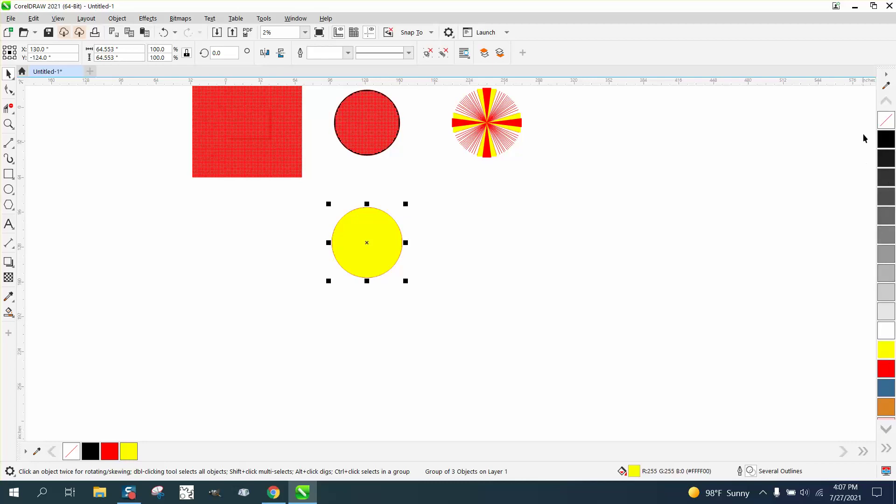
left_click(886, 119)
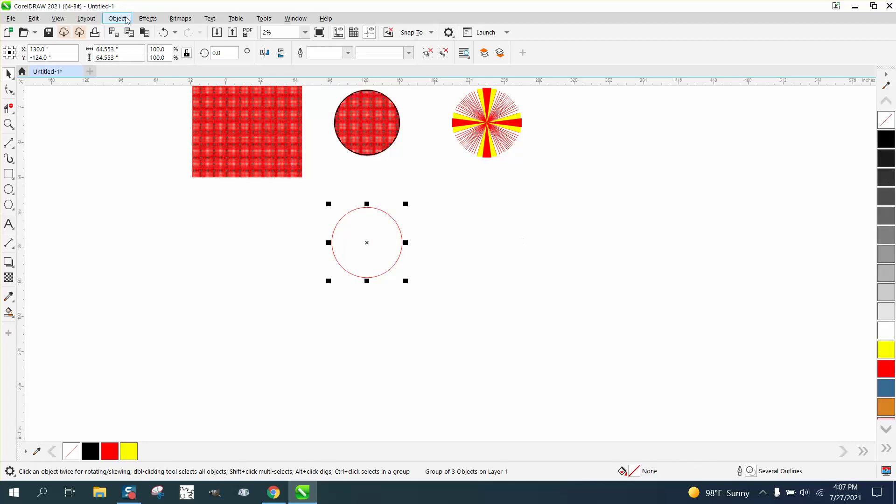
left_click(164, 32)
left_click(164, 32)
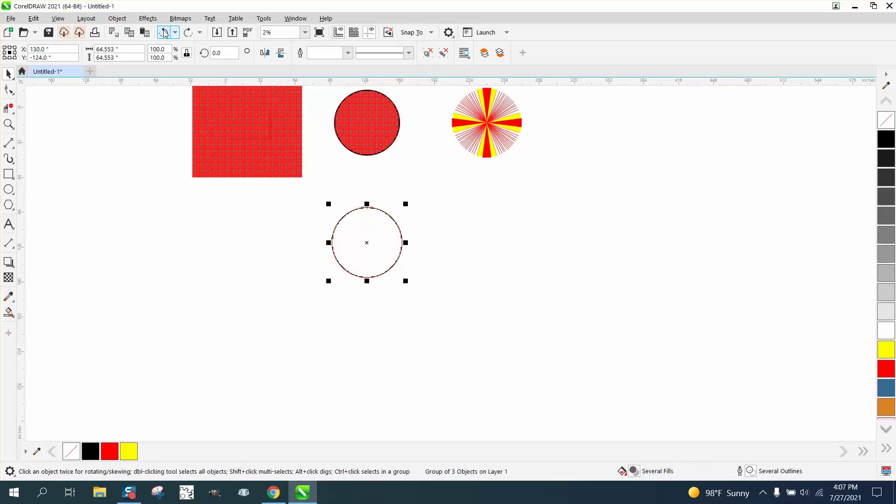
left_click(8, 124)
left_click_drag(459, 304, 461, 305)
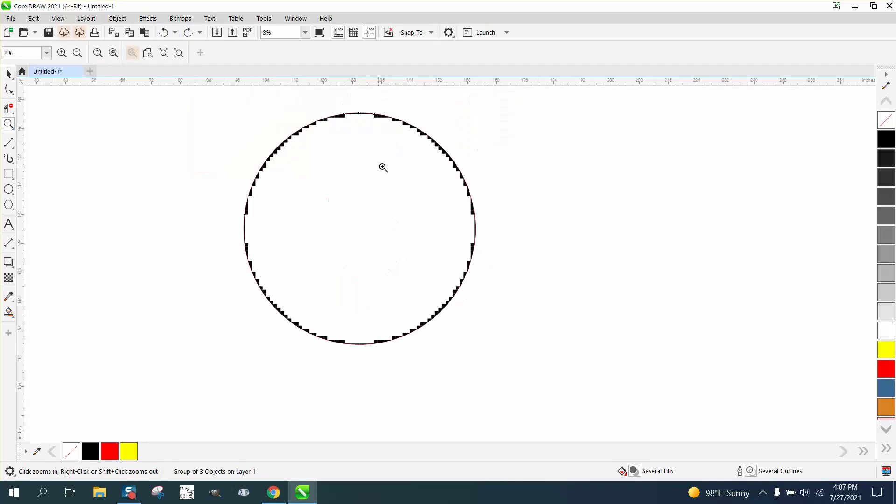
scroll(384, 167, "down", 3)
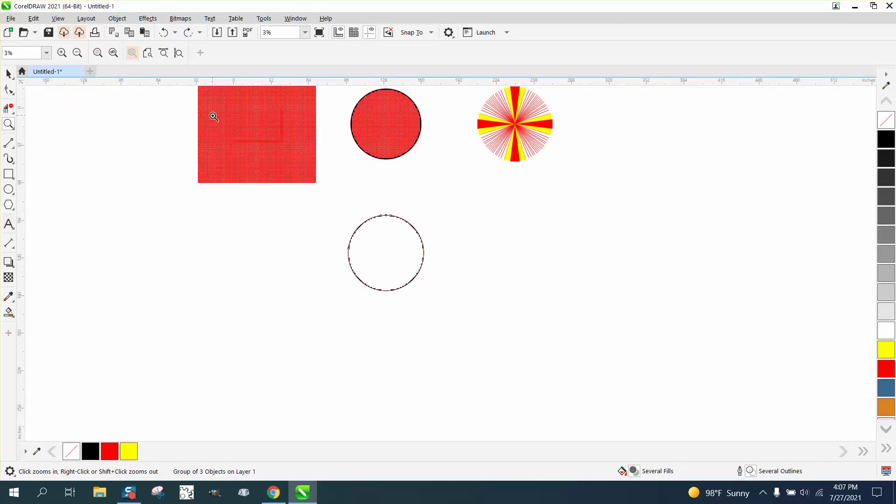
Shift the sunburst right and drag the hollow circle group beside the red circle
left_click(8, 74)
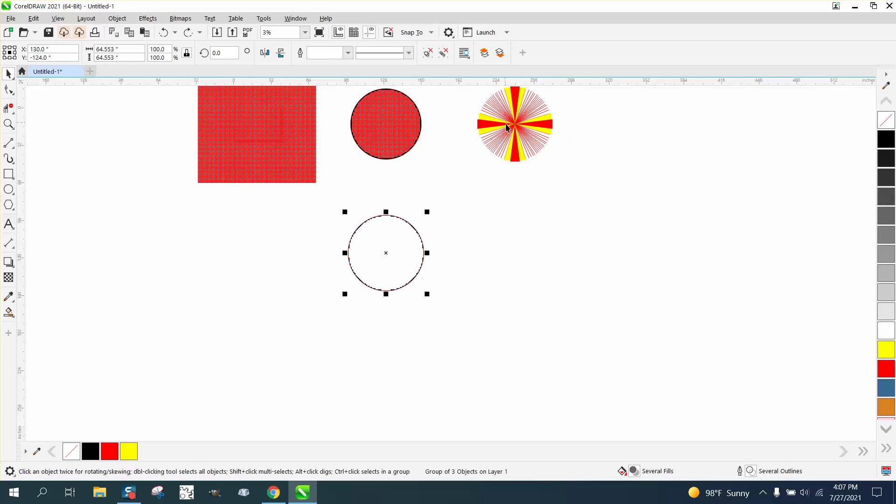
scroll(570, 142, "down", 1)
left_click_drag(478, 91, 580, 165)
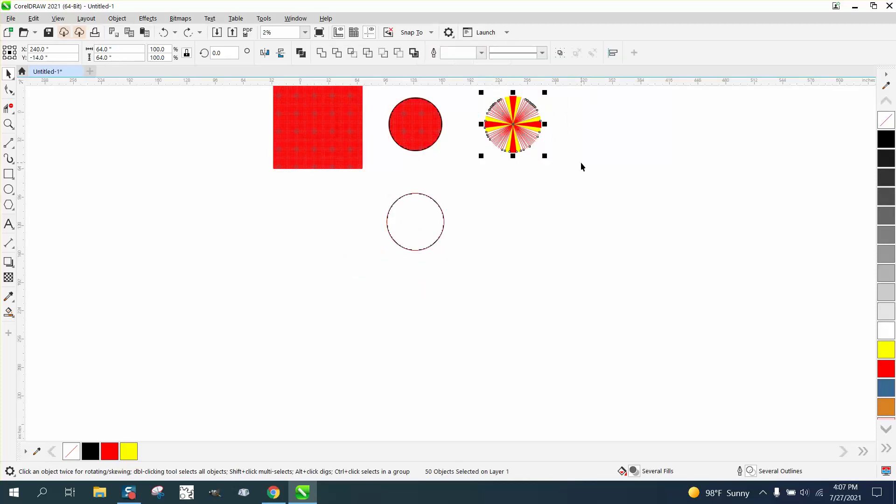
key("Right")
left_click(438, 210)
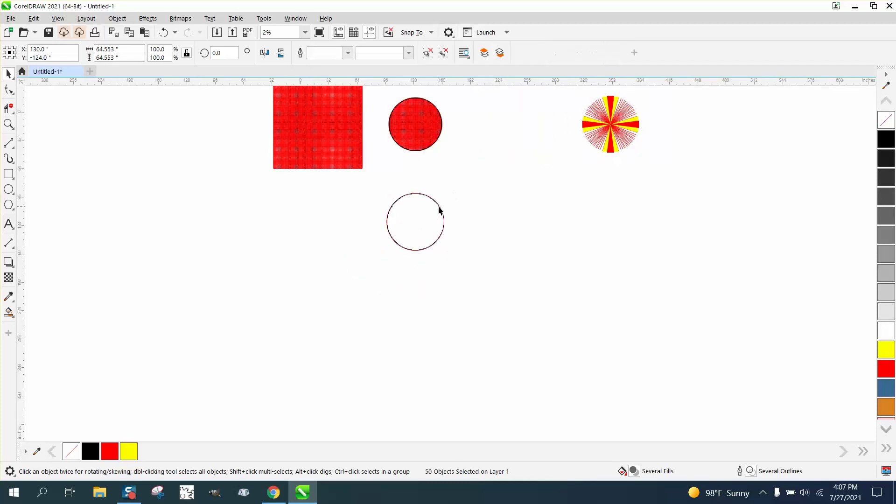
left_click_drag(415, 222, 475, 125)
Zoom in on both circles and nudge the hollow circle down until it is level
left_click(9, 123)
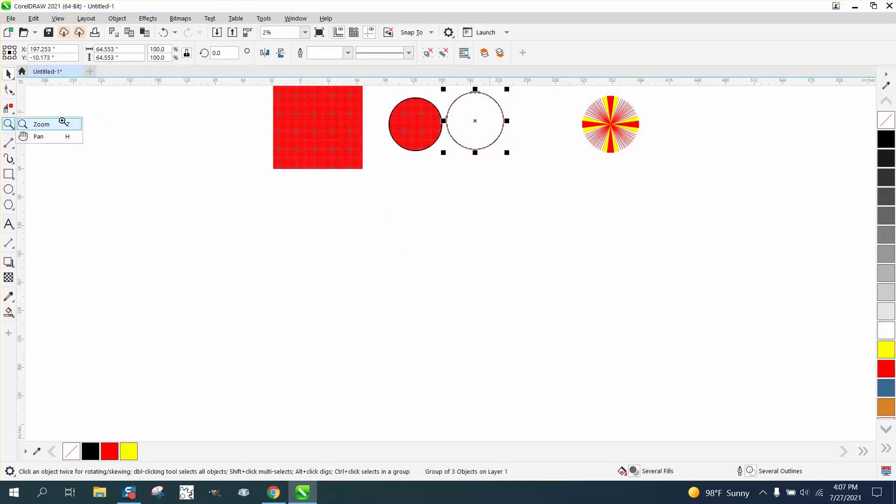
left_click(77, 124)
left_click_drag(396, 99, 556, 175)
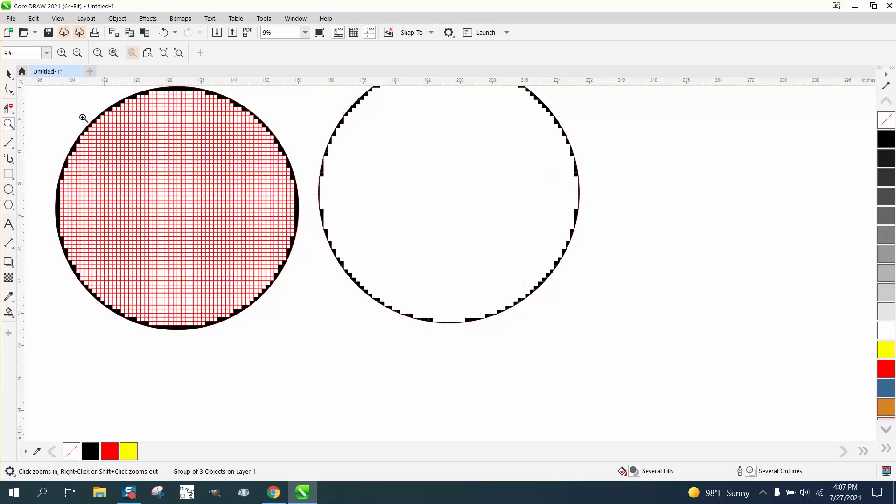
left_click(9, 73)
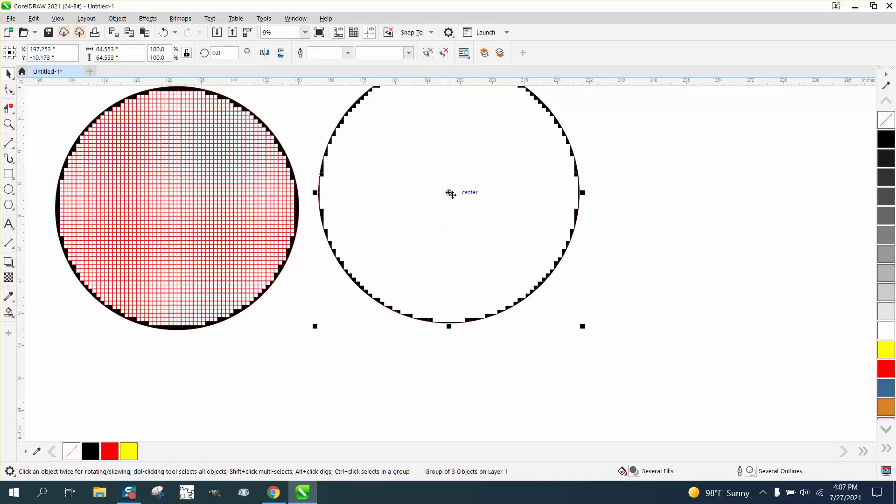
left_click_drag(450, 194, 450, 205)
scroll(452, 207, "down", 3)
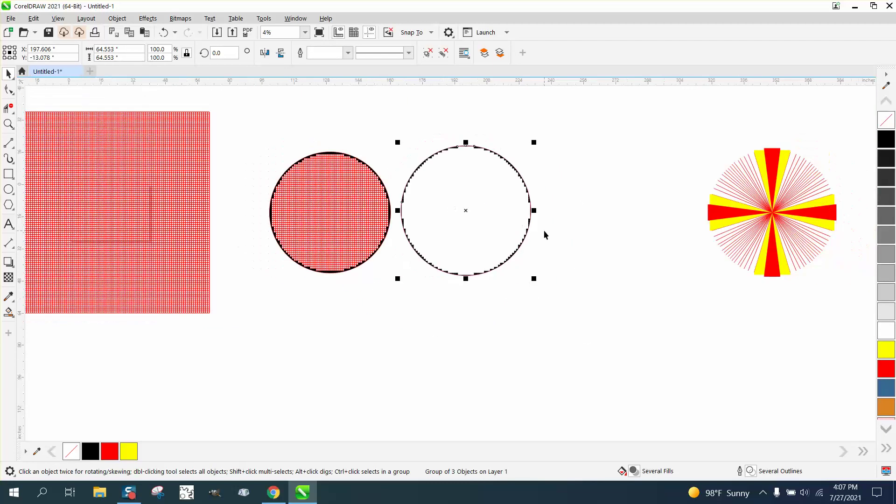
left_click(8, 123)
left_click_drag(398, 142, 569, 333)
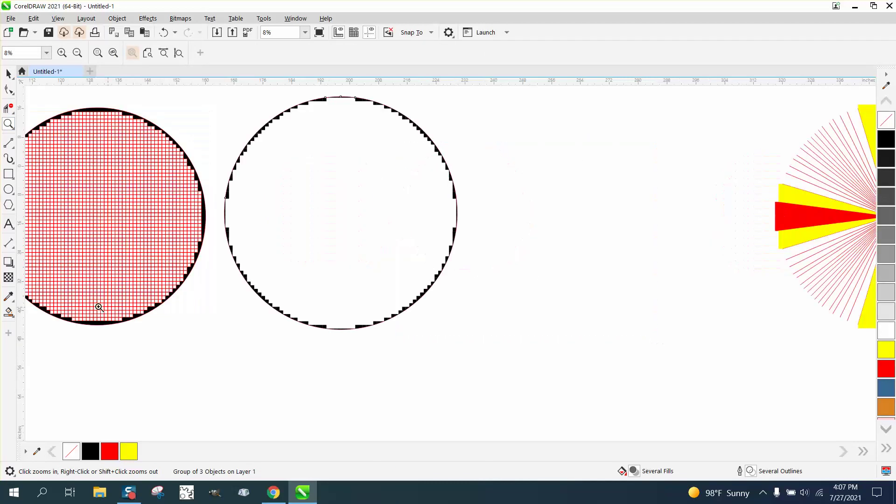
With the 2-Point Line tool, draw several hairline spokes edge to edge through the hollow circle's centre
left_click(12, 150)
left_click(42, 143)
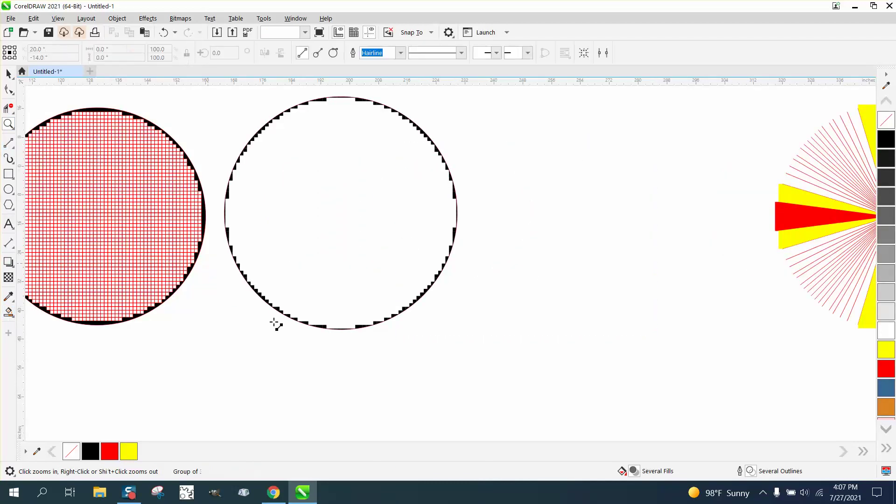
left_click_drag(326, 325, 355, 325)
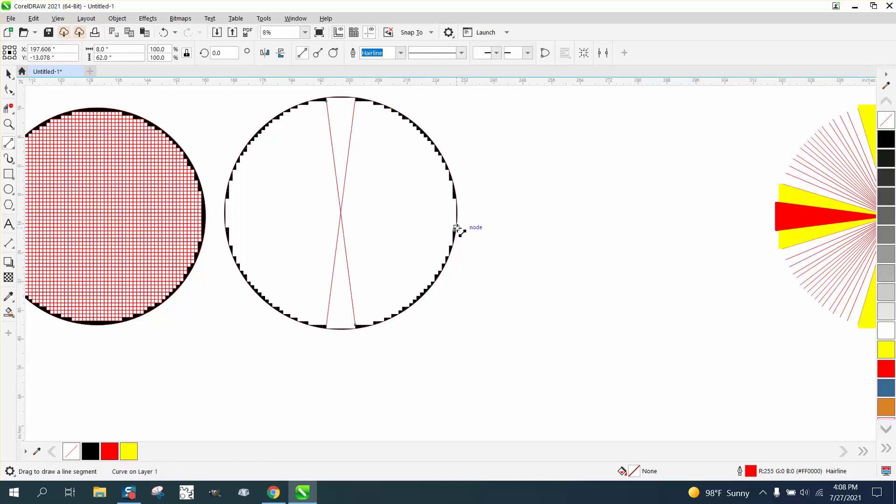
left_click_drag(453, 227, 229, 197)
left_click_drag(456, 198, 229, 228)
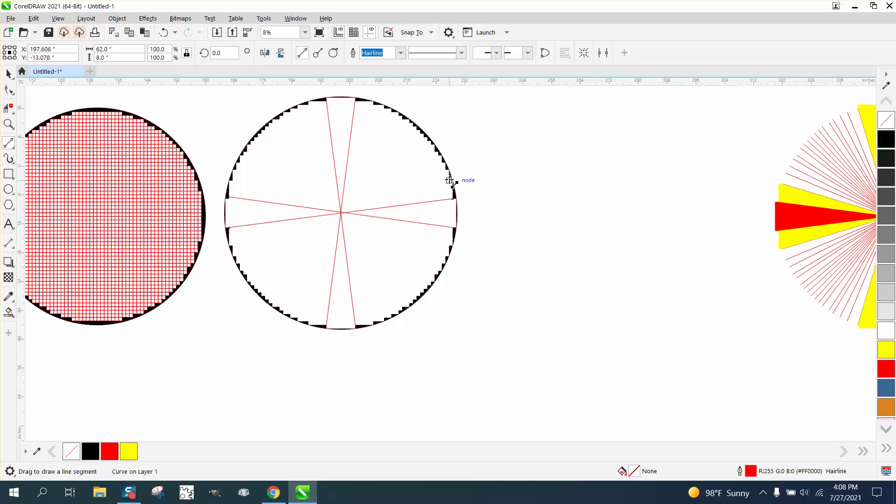
left_click_drag(449, 180, 232, 245)
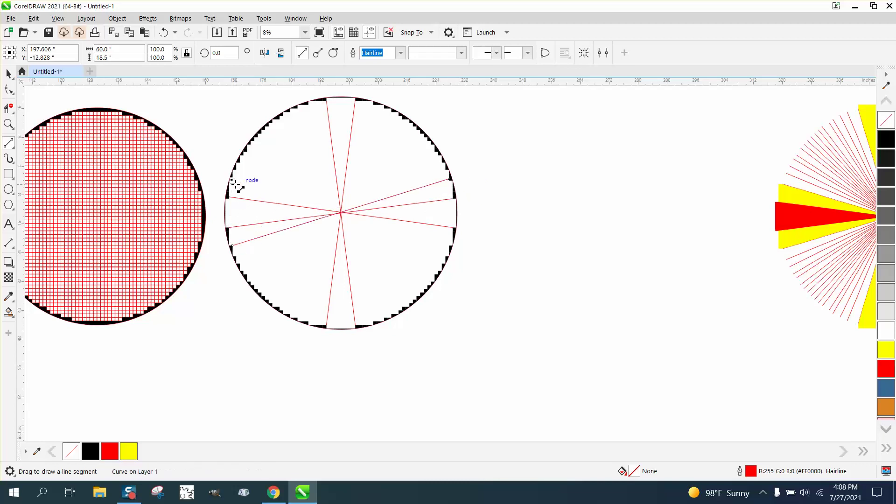
left_click_drag(232, 181, 450, 247)
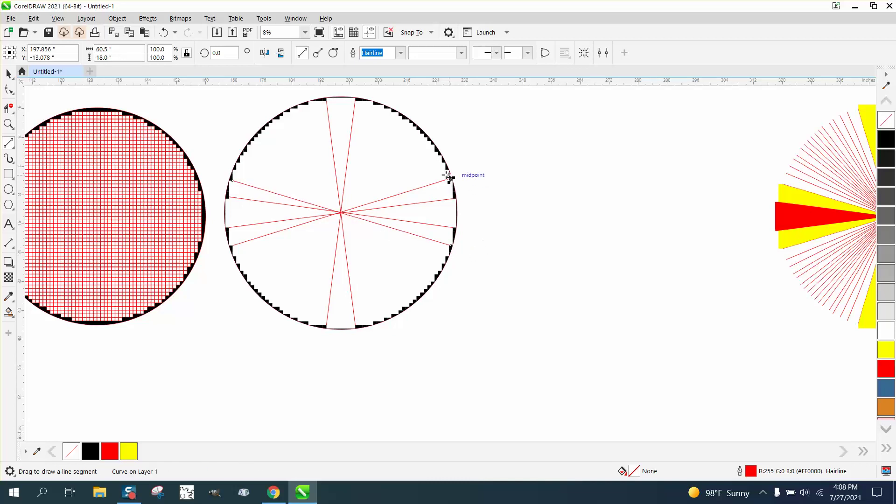
left_click_drag(448, 175, 237, 256)
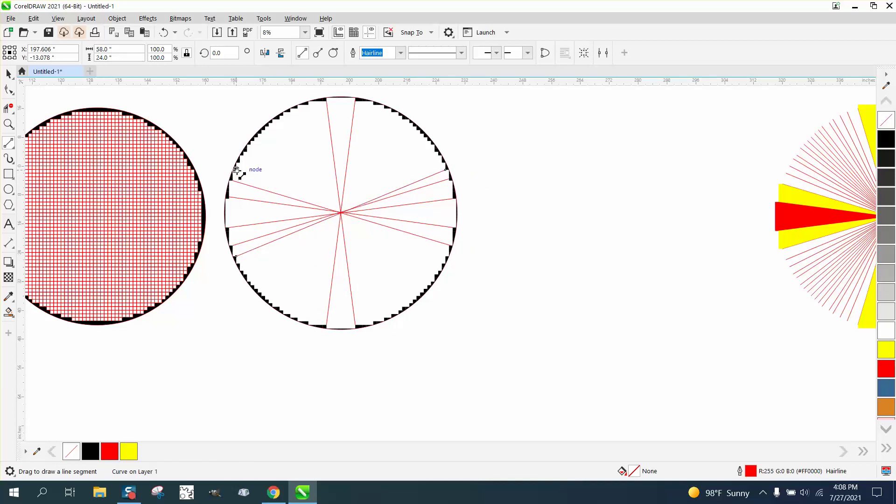
left_click_drag(236, 170, 448, 254)
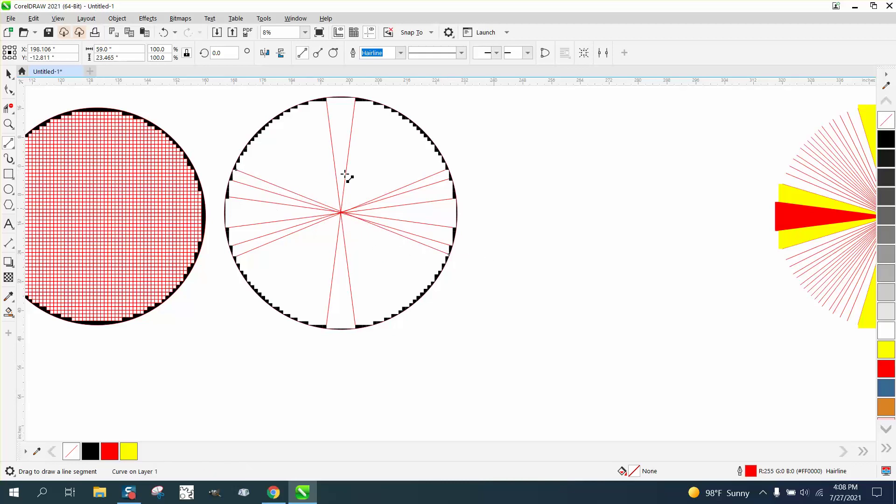
Zoom in and use the Shape tool to snap two spoke ends onto black cell corners
left_click(8, 124)
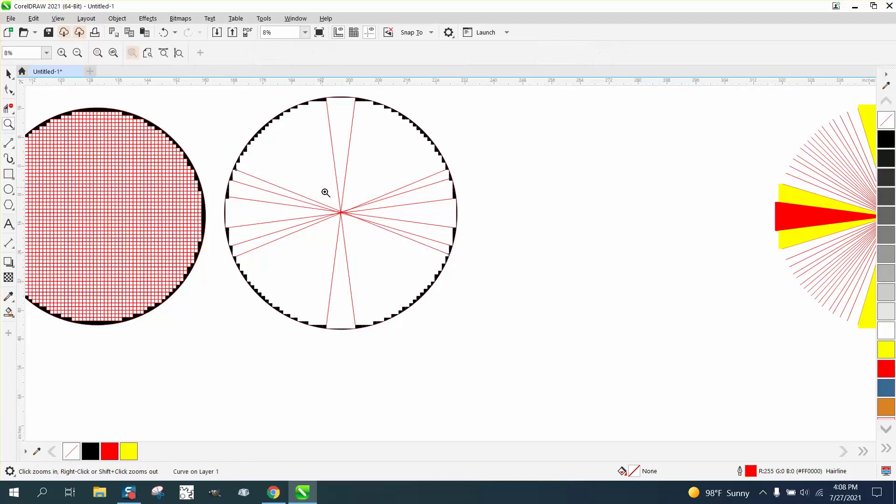
left_click_drag(334, 208, 472, 290)
scroll(226, 196, "down", 4)
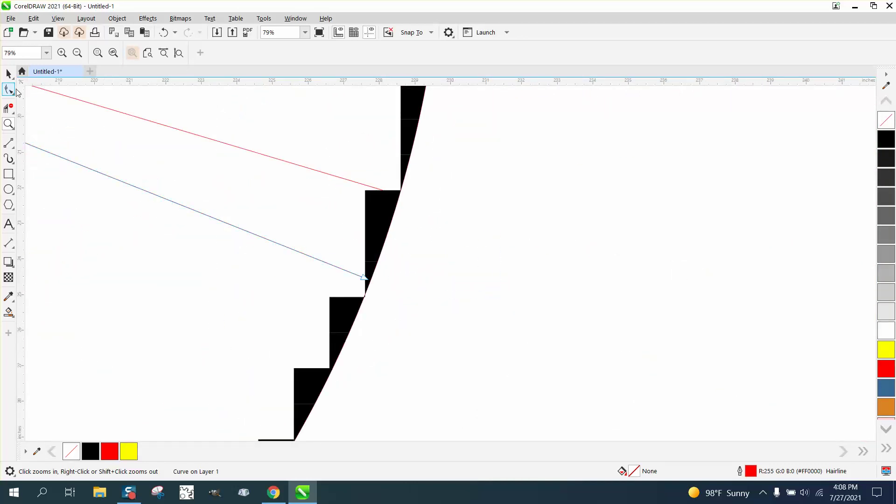
left_click(9, 88)
left_click_drag(363, 276, 329, 297)
key("Escape")
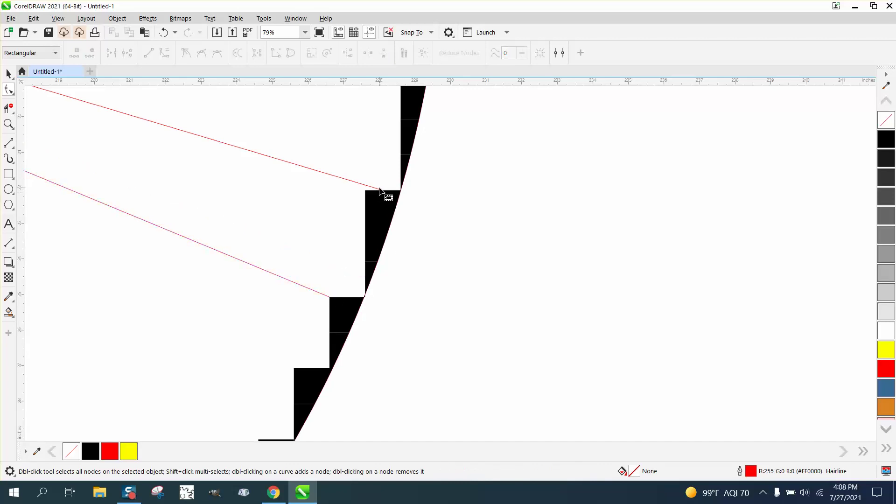
left_click(377, 194)
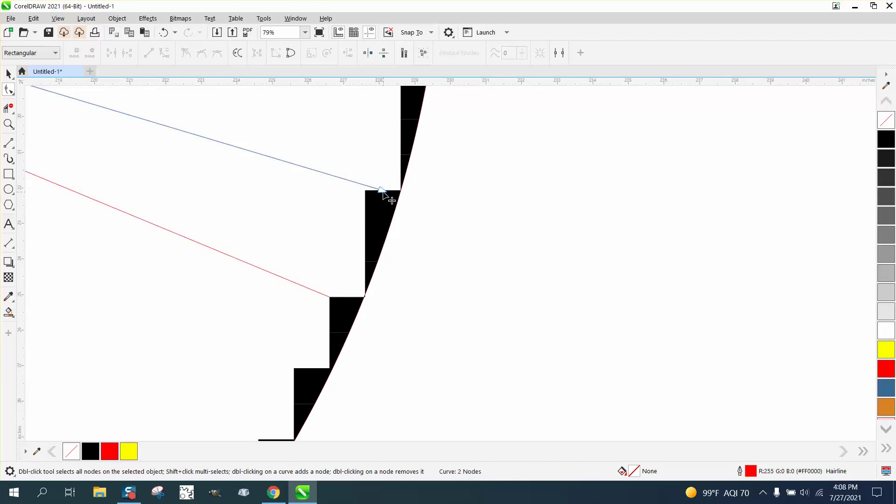
left_click_drag(380, 192, 365, 191)
Zoom in on the circle's left edge and move a spoke's left end onto a black cell corner
scroll(441, 238, "down", 4)
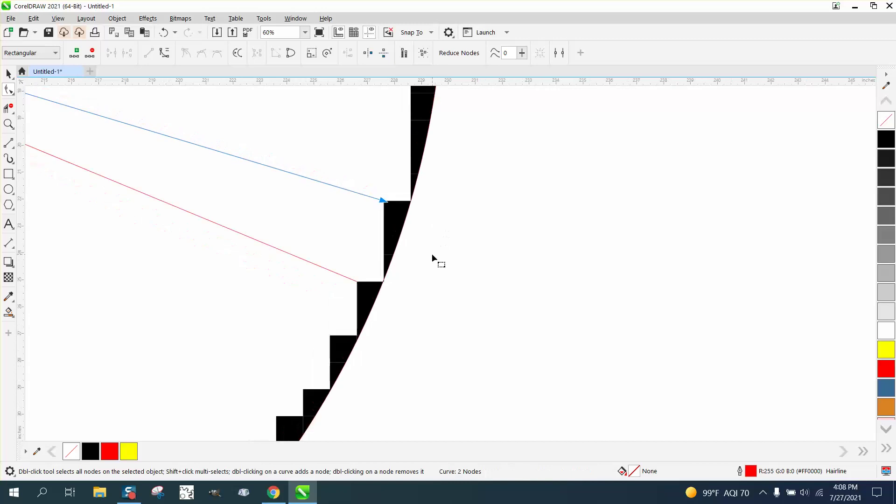
scroll(488, 255, "down", 2)
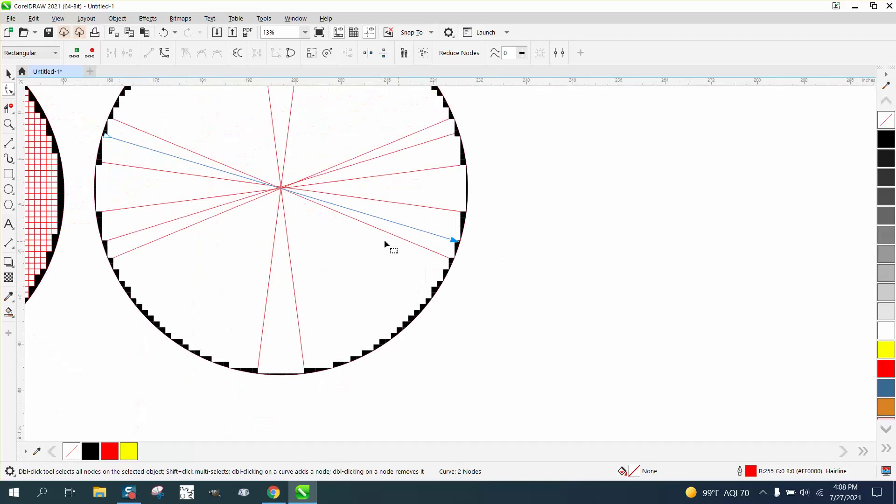
left_click(9, 124)
left_click_drag(252, 174, 361, 220)
scroll(263, 225, "down", 5)
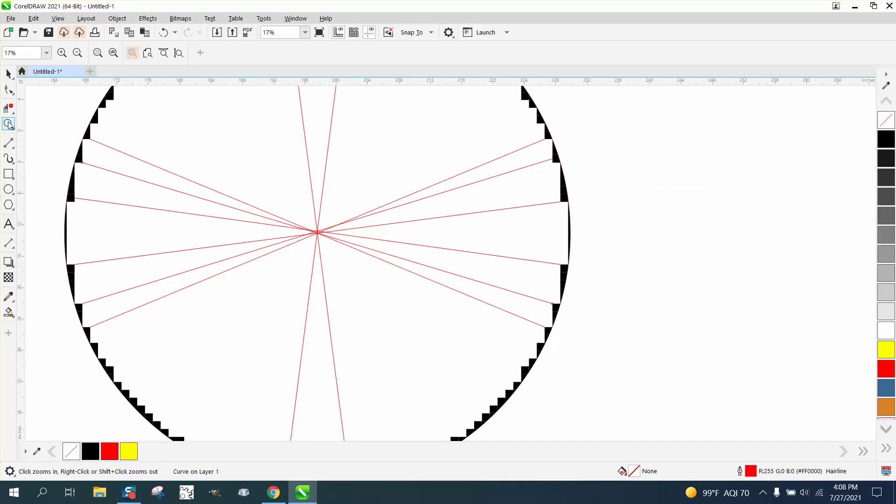
left_click(10, 91)
left_click(77, 201)
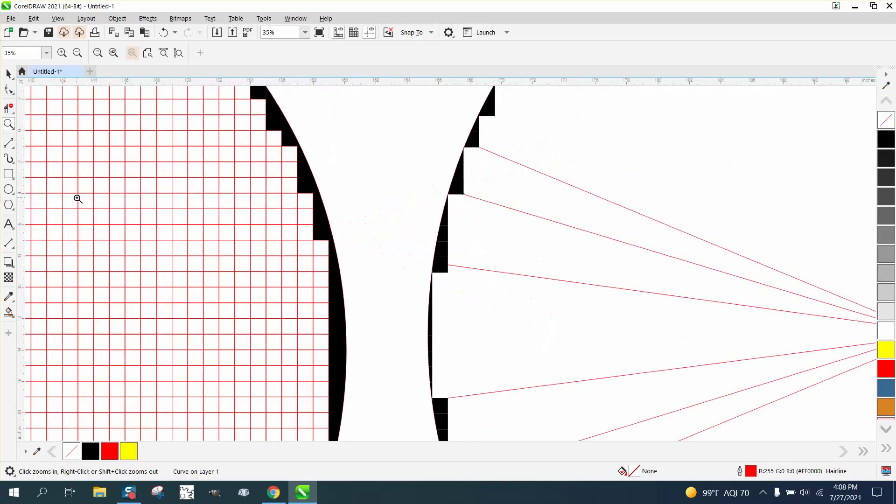
left_click(9, 89)
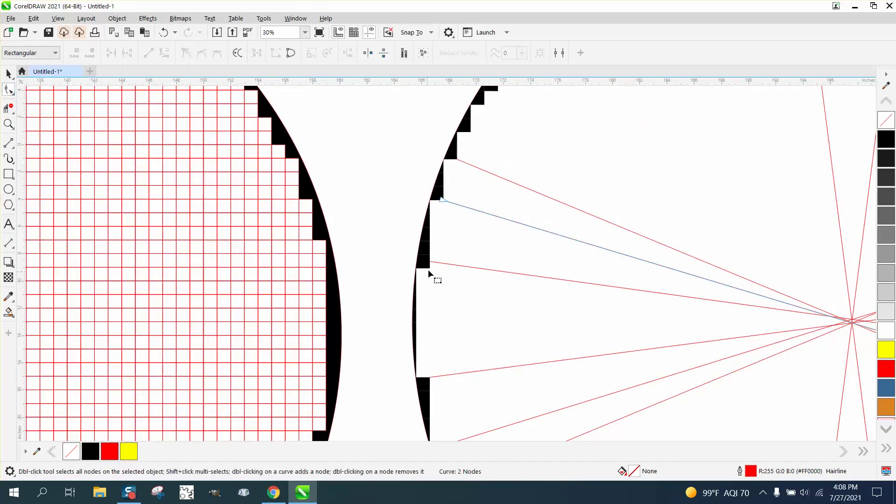
left_click_drag(436, 264, 429, 271)
At the upper right edge, move a spoke's end to the black cell's lower-left corner
scroll(441, 285, "down", 2)
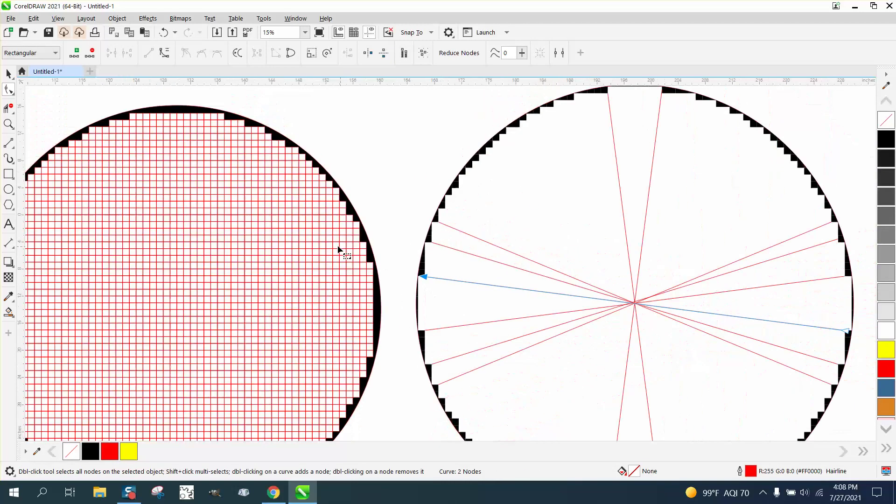
left_click(9, 124)
left_click_drag(613, 290, 680, 328)
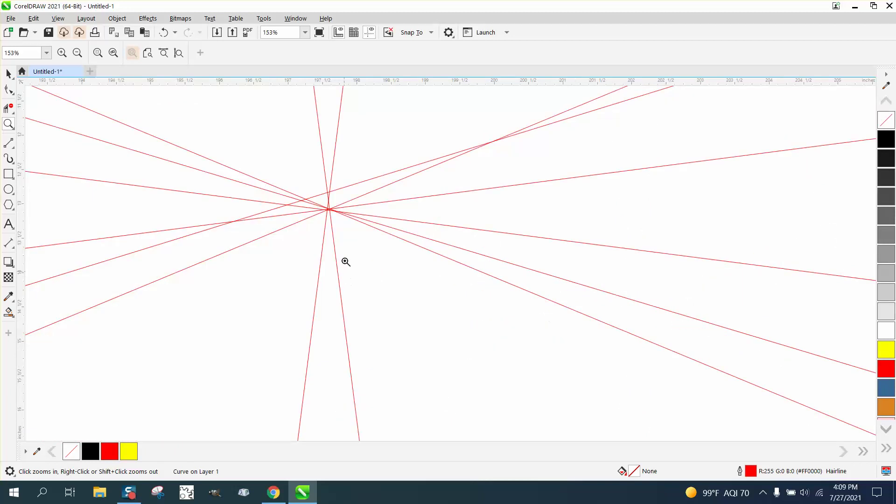
scroll(344, 192, "down", 6)
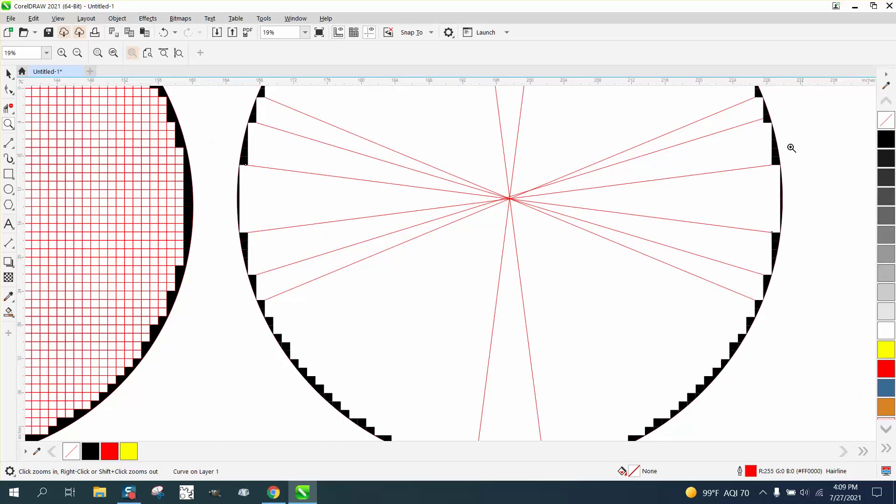
left_click_drag(724, 111, 847, 160)
left_click(9, 92)
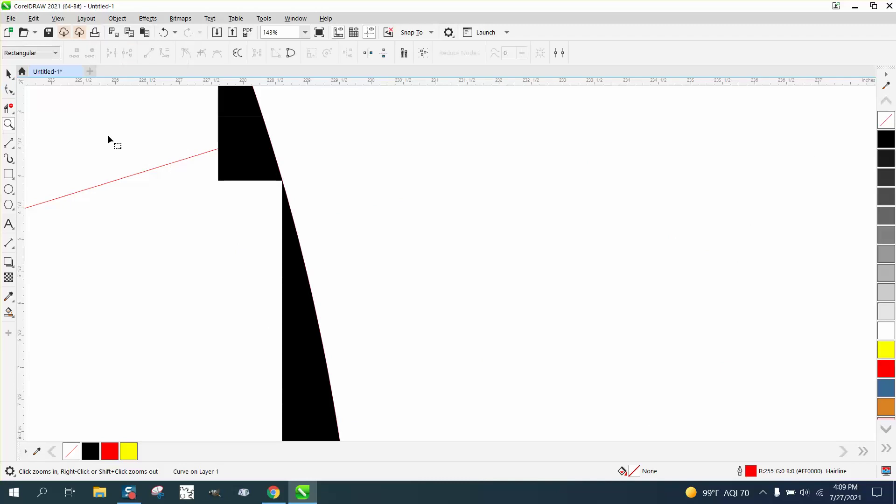
left_click(217, 150)
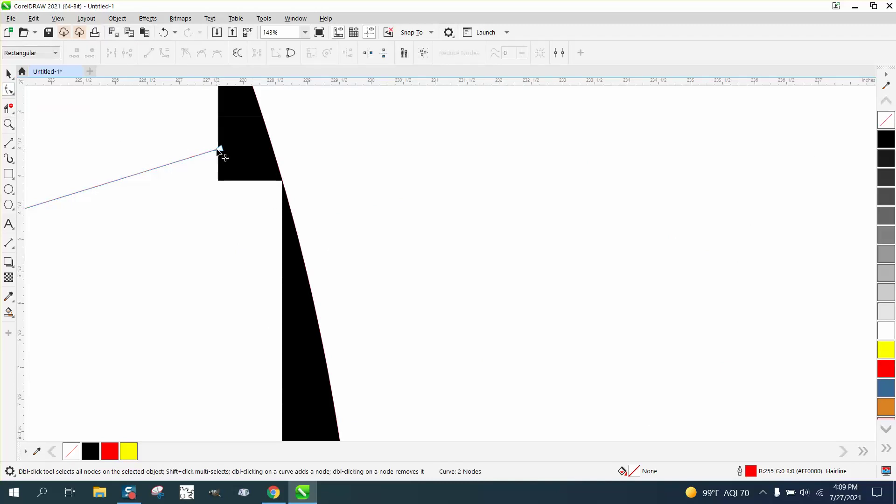
left_click_drag(220, 148, 234, 184)
scroll(384, 224, "down", 4)
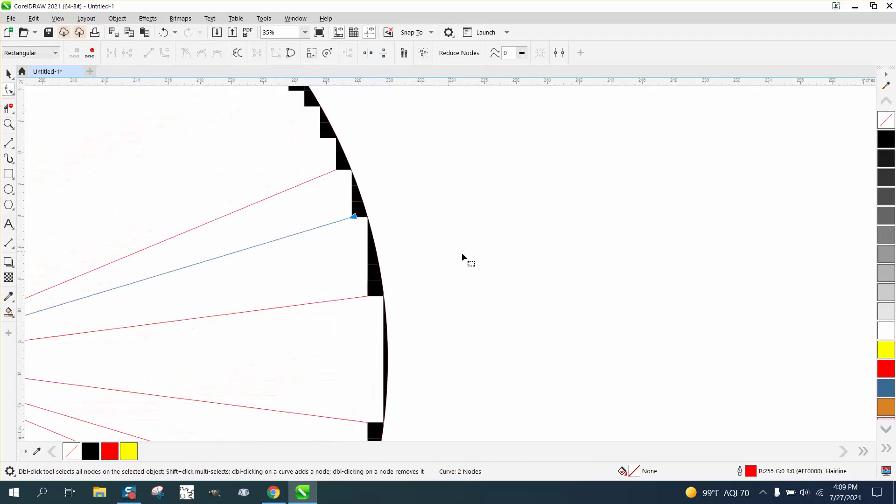
scroll(482, 260, "down", 1)
scroll(483, 259, "down", 2)
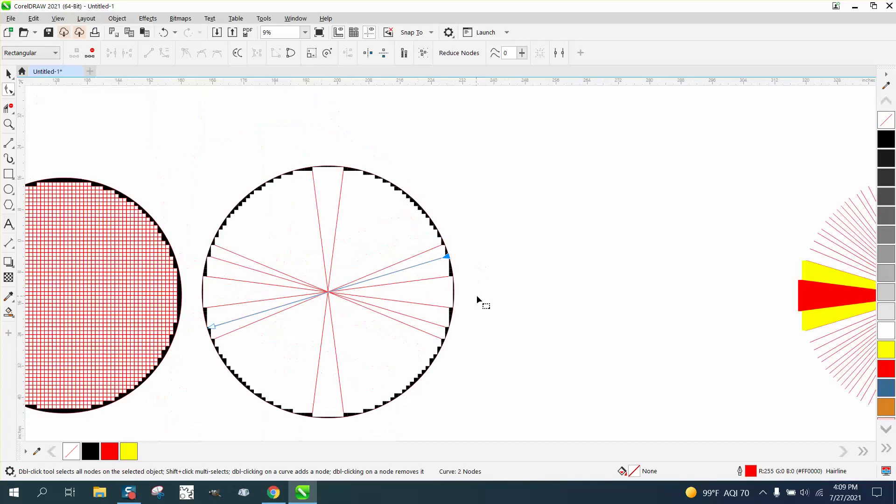
scroll(476, 294, "down", 1)
scroll(200, 276, "down", 2)
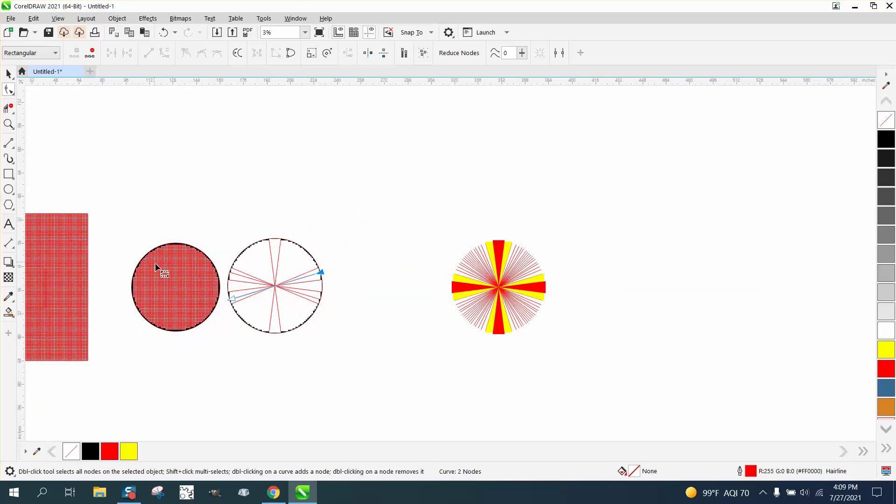
Draw an 85-inch circle and centre it on the red grid square
left_click(9, 124)
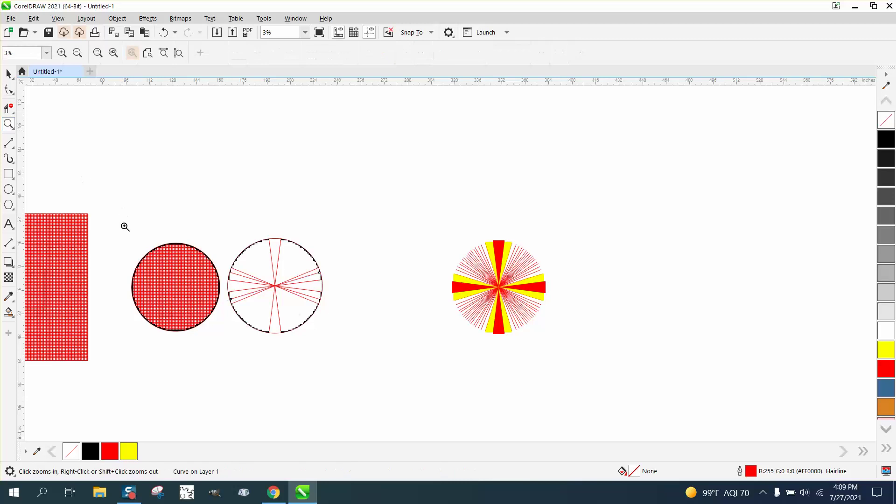
left_click_drag(122, 240, 285, 347)
right_click(389, 296)
left_click(8, 73)
scroll(361, 299, "down", 1)
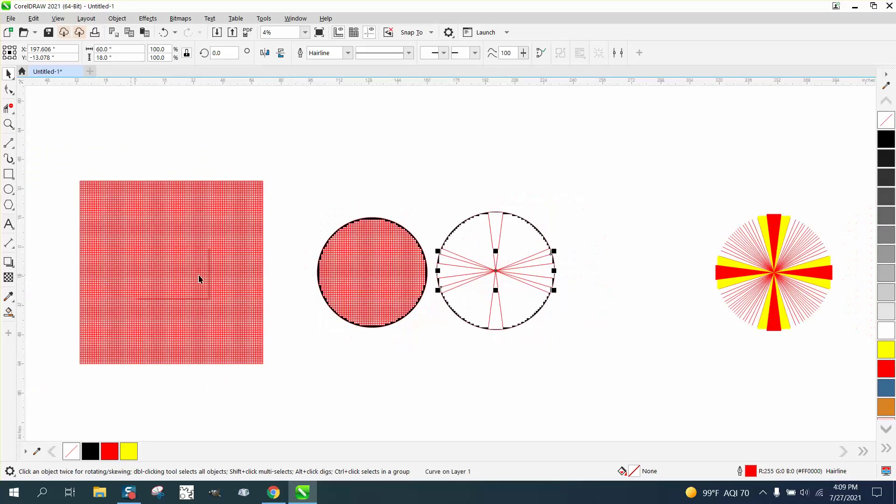
left_click(10, 190)
left_click_drag(405, 129, 221, 311)
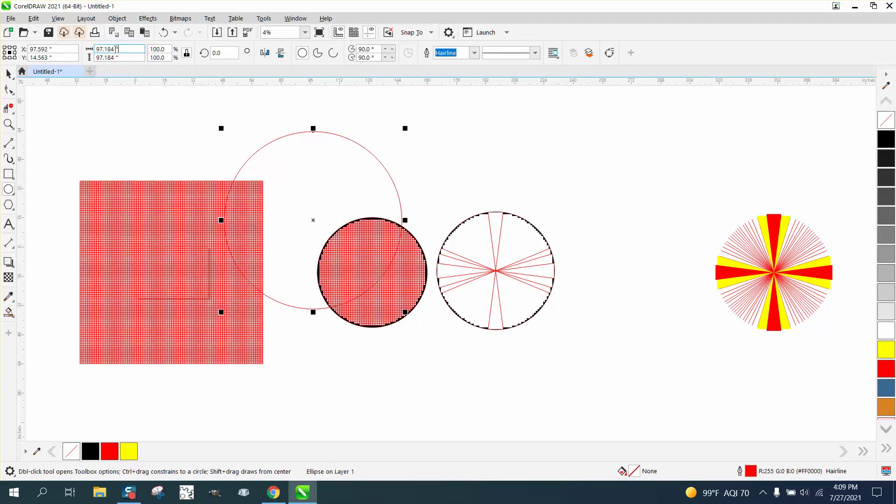
type("85")
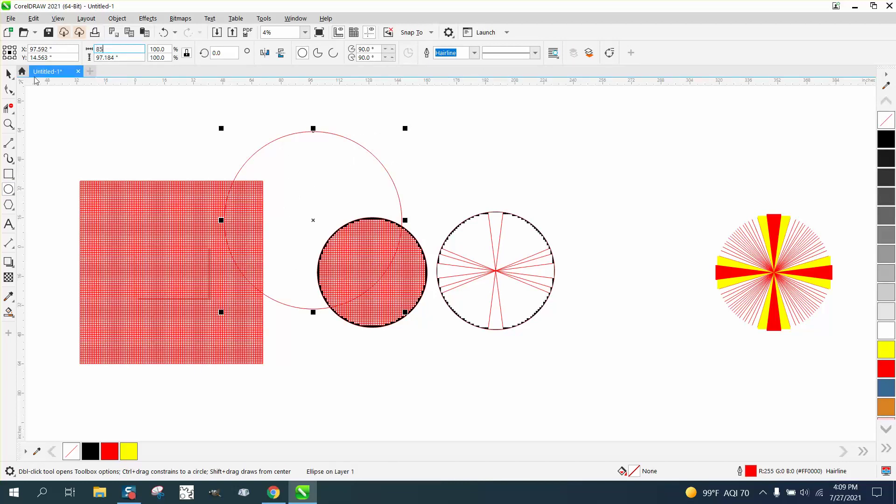
key("Return")
key("p")
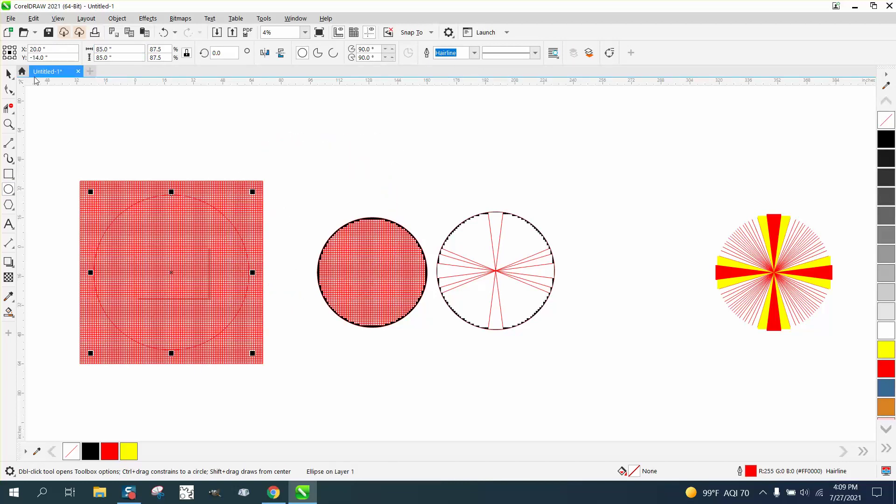
Intersect the grid square with the circle and nudge the clipped grid circle down and right
scroll(88, 172, "down", 1)
left_click(8, 73)
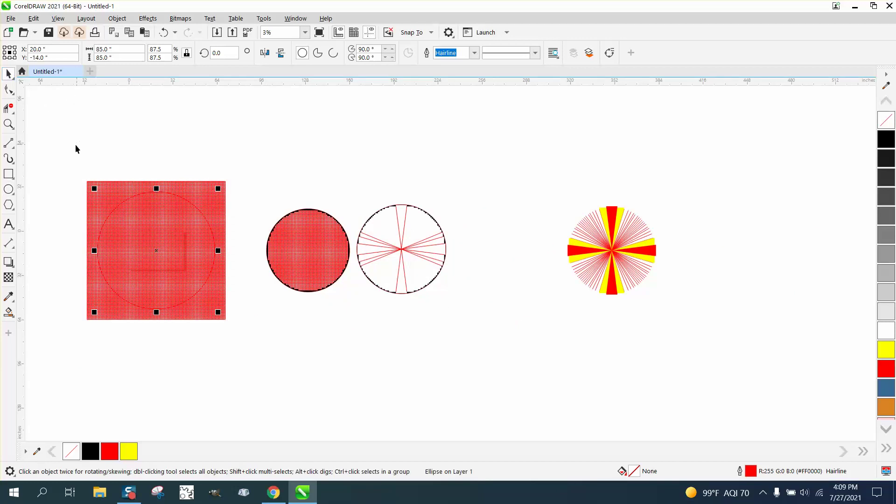
left_click_drag(78, 187, 268, 334)
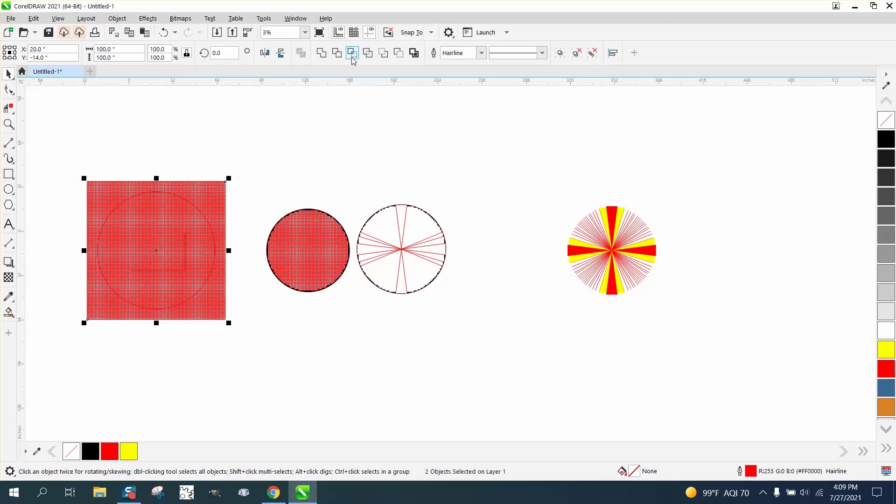
left_click(352, 58)
key("Down")
key("Right")
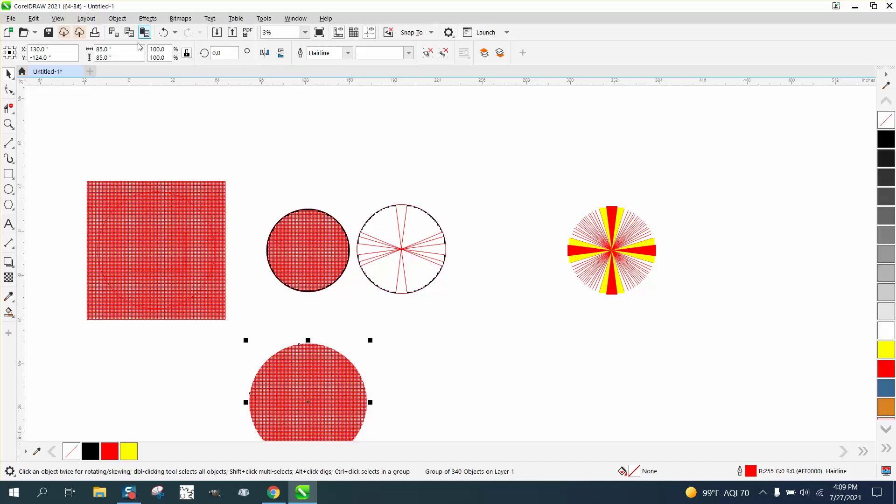
Move the grid square right past the sunburst and put the grid circle in its old spot
left_click(209, 110)
scroll(209, 111, "down", 1)
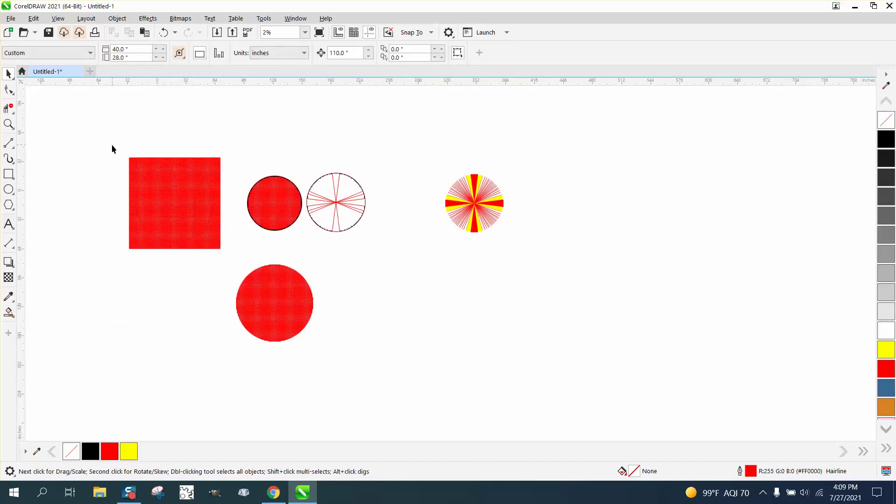
left_click_drag(112, 148, 226, 255)
key("Right")
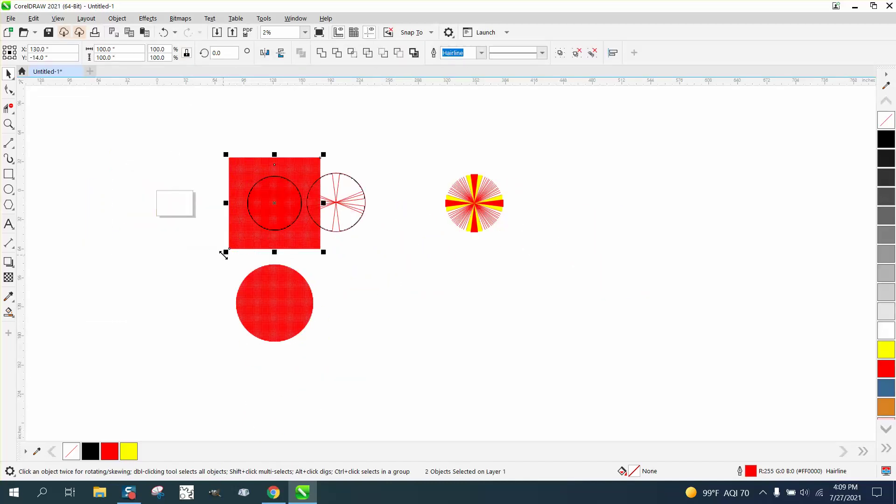
key("Right")
key("Right")
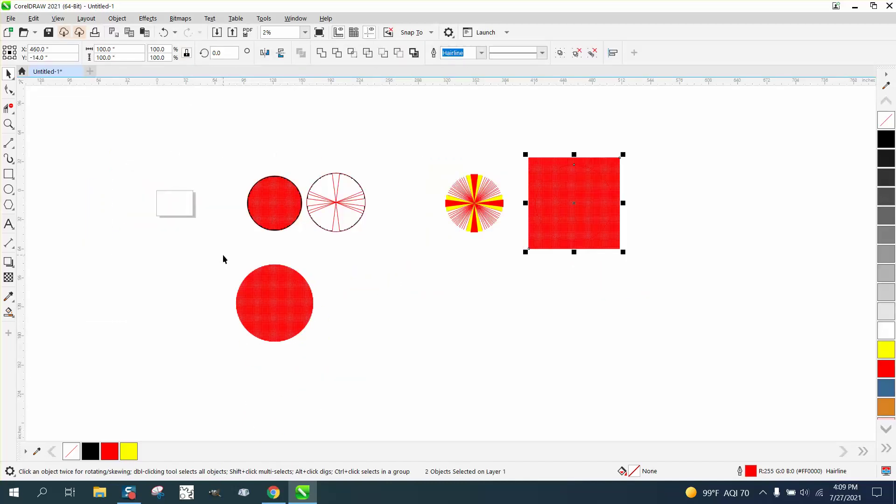
left_click(266, 320)
key("Left")
key("Up")
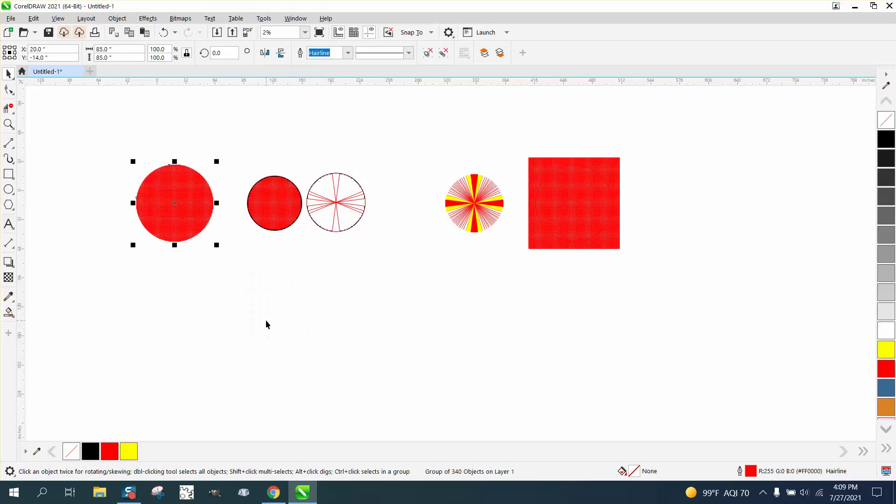
Draw an 85.1-inch circle positioned at Y -14 over the grid circle, deleting a stray ellipse
left_click(9, 189)
left_click_drag(112, 106, 91, 205)
left_click(143, 49)
type("8")
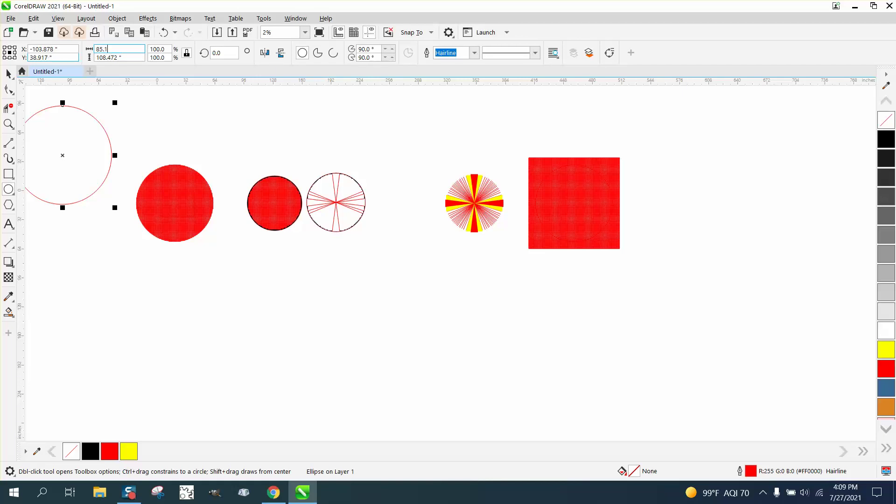
type("5.1")
key("Return")
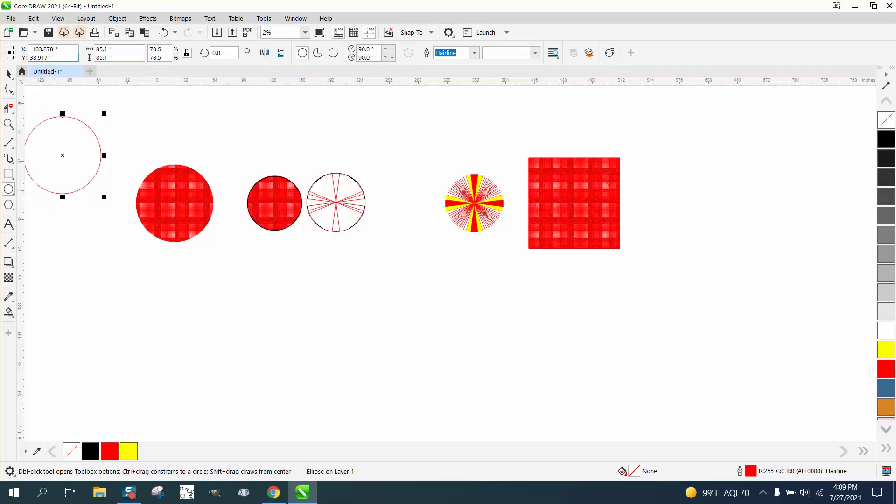
type("-14")
key("Return")
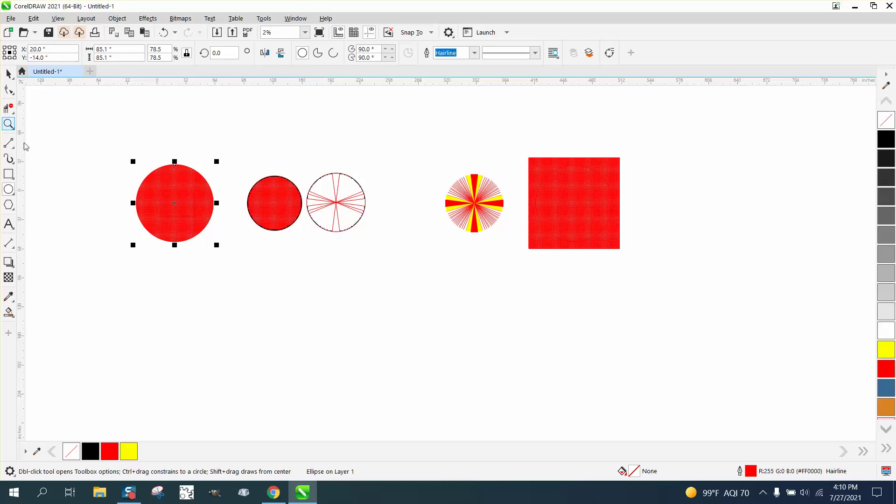
left_click_drag(117, 151, 269, 289)
key("Delete")
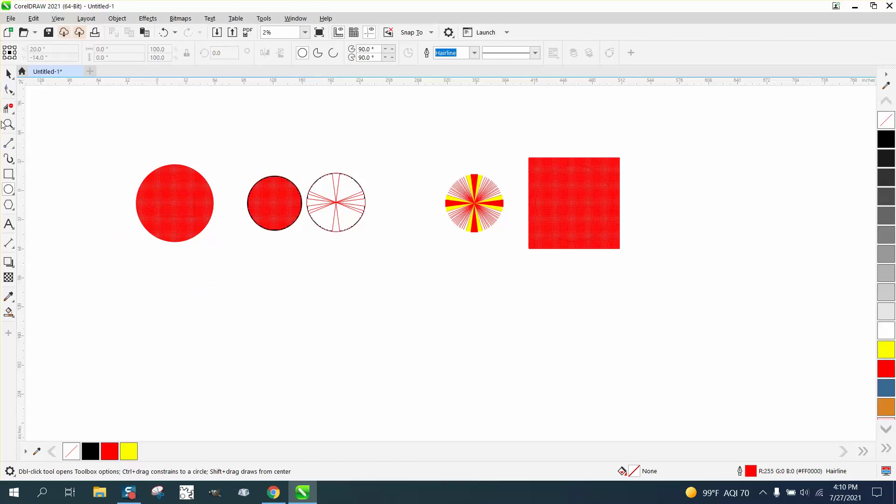
Zoom into the circle's edge and Smart Fill the stepped gaps against the 85.1-inch rim black
left_click(9, 124)
left_click(180, 222)
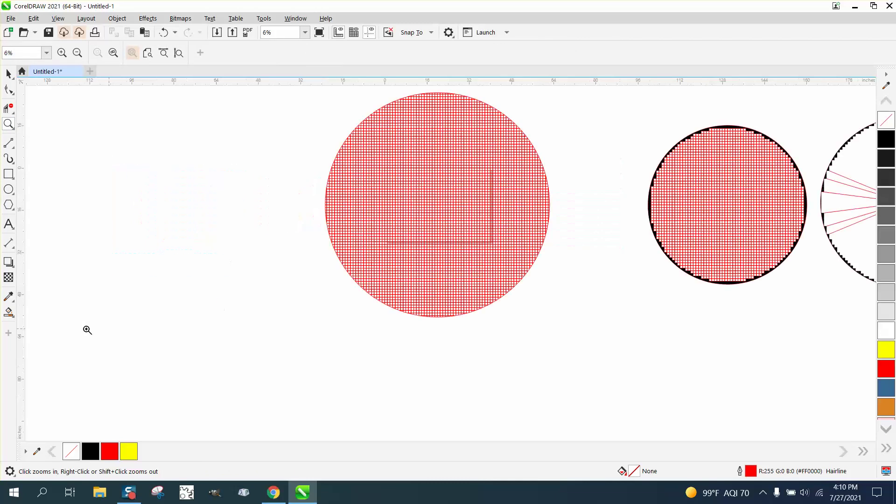
left_click(9, 312)
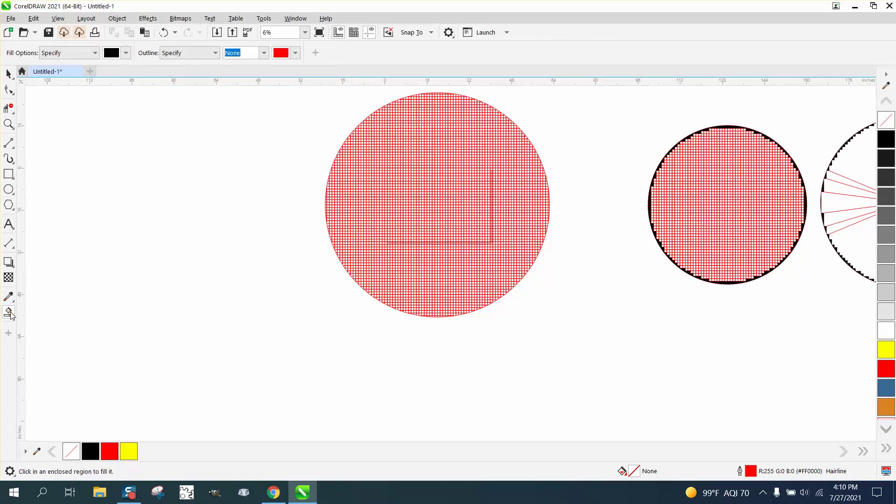
left_click(8, 124)
left_click_drag(316, 197, 345, 248)
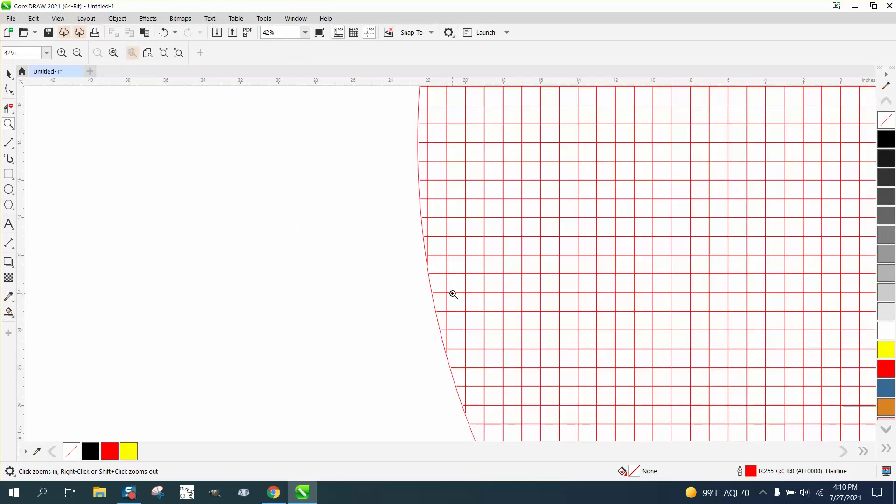
left_click_drag(408, 259, 441, 280)
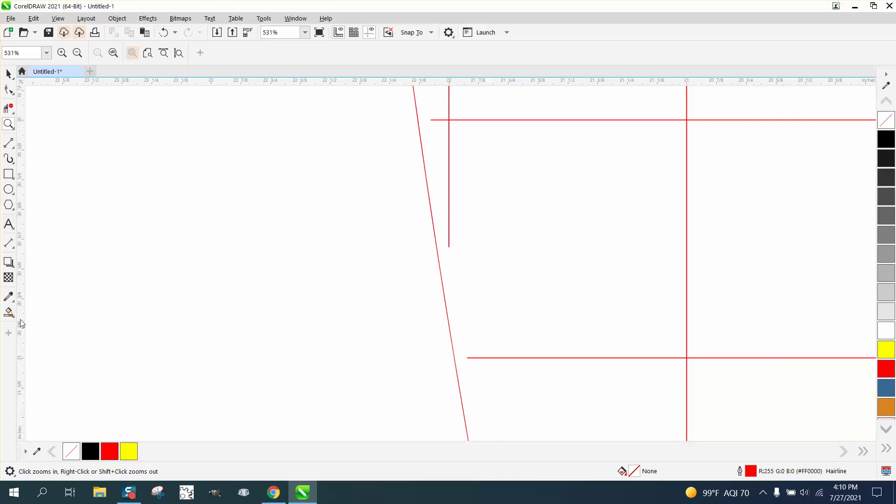
left_click(8, 311)
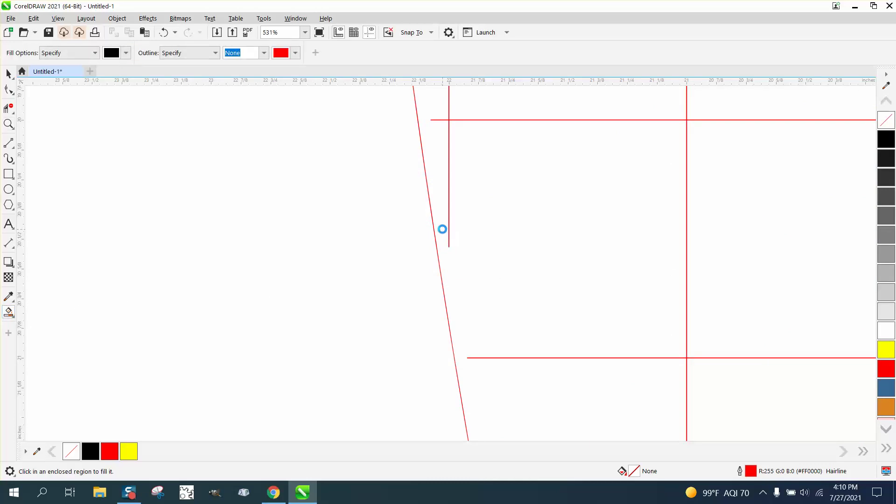
left_click(440, 229)
scroll(154, 234, "down", 5)
scroll(156, 254, "down", 8)
scroll(579, 342, "down", 2)
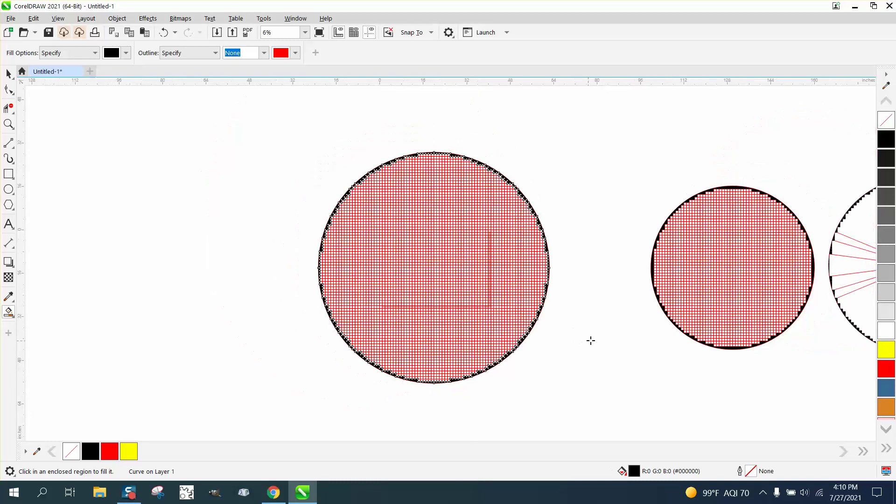
scroll(432, 278, "down", 1)
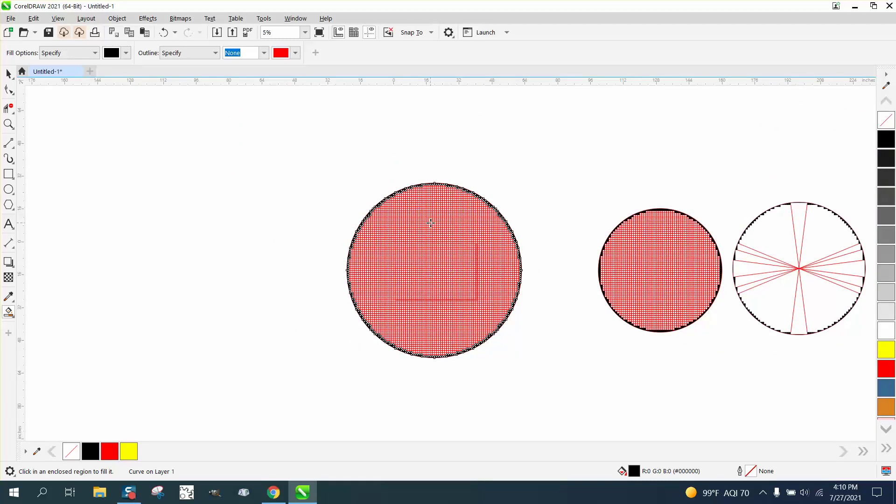
scroll(339, 219, "down", 2)
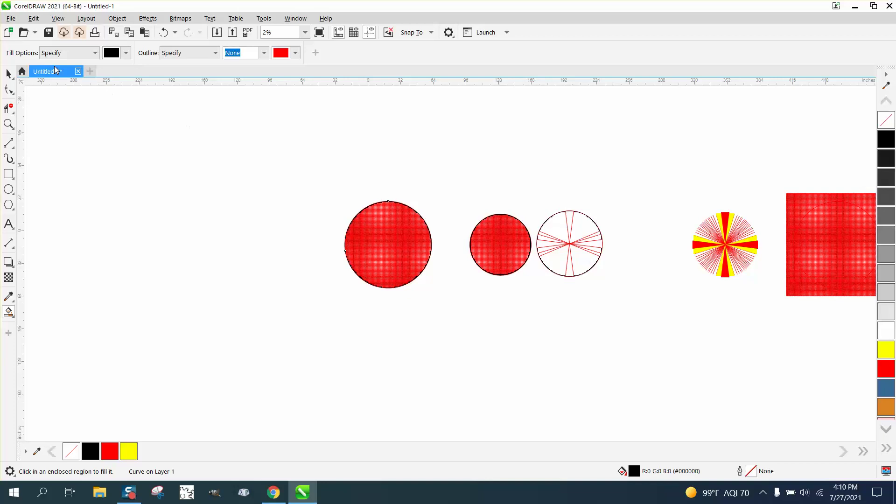
Marquee-select the 50-object sunburst, set its width to 85 inches, and zoom in to check
left_click(9, 73)
left_click_drag(678, 198, 783, 309)
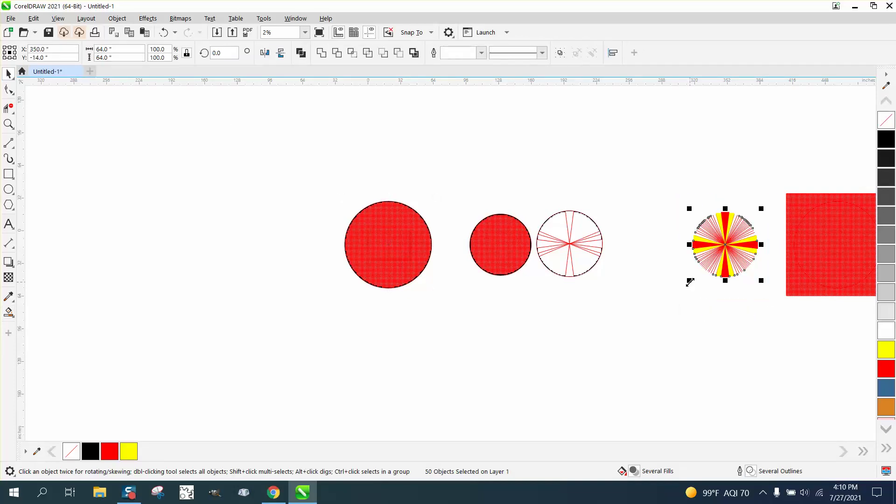
left_click(106, 49)
type("85")
key("Return")
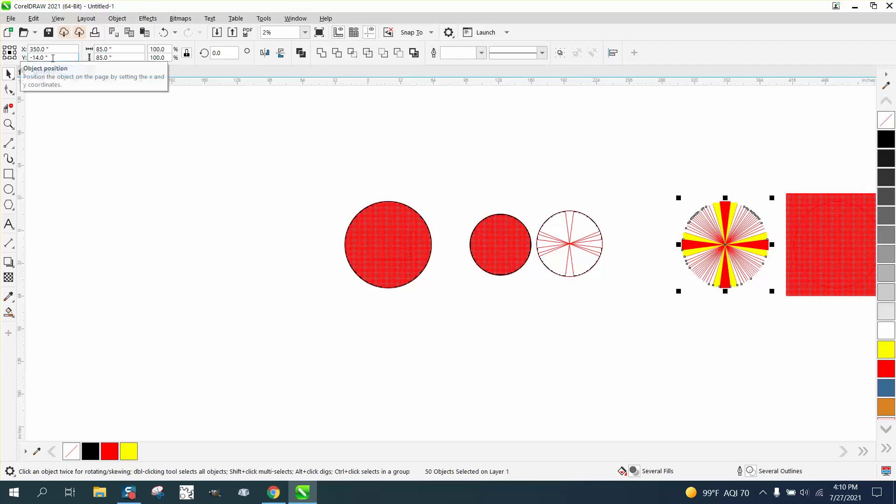
left_click(9, 123)
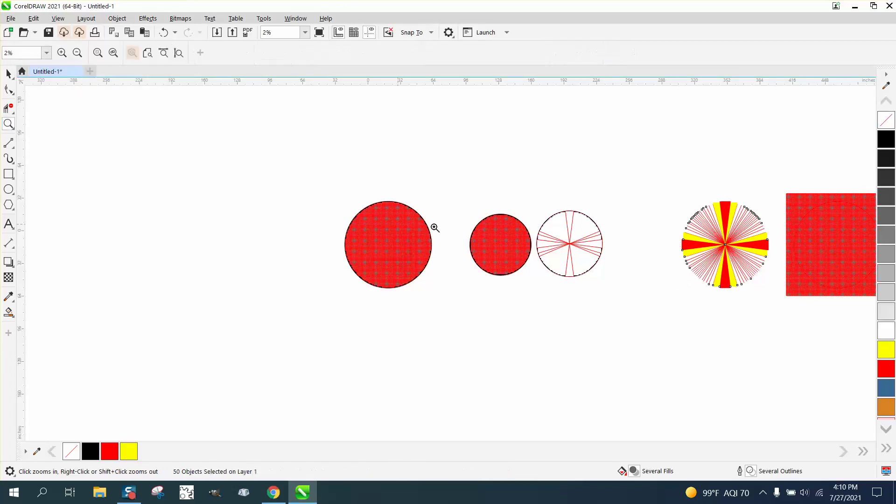
left_click_drag(682, 197, 790, 302)
scroll(475, 173, "down", 1)
scroll(476, 173, "down", 1)
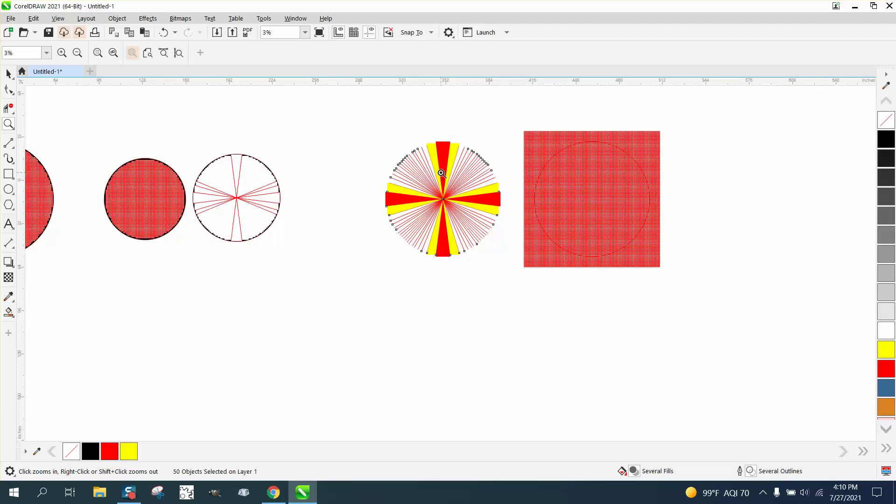
scroll(444, 175, "down", 1)
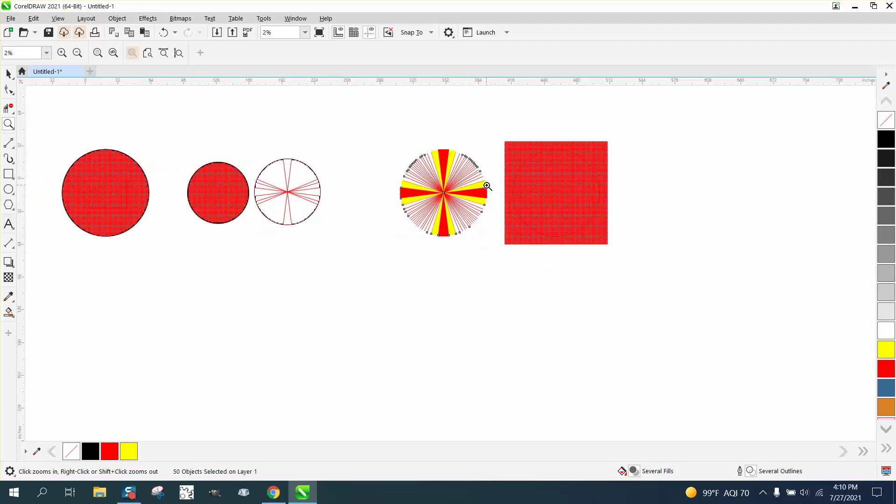